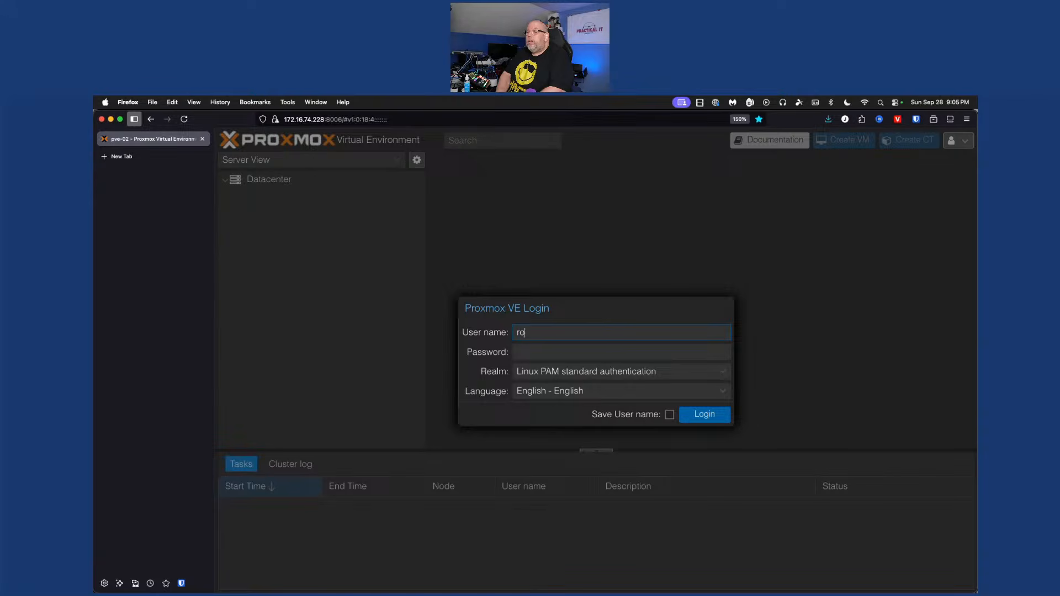
Finish the user name, enter the password to log in, and open a new blank browser tab
{"action": "type", "text": "ot"}
{"action": "key", "text": "Tab"}
{"action": "type", "text": "•••••••"}
{"action": "key", "text": "Return"}
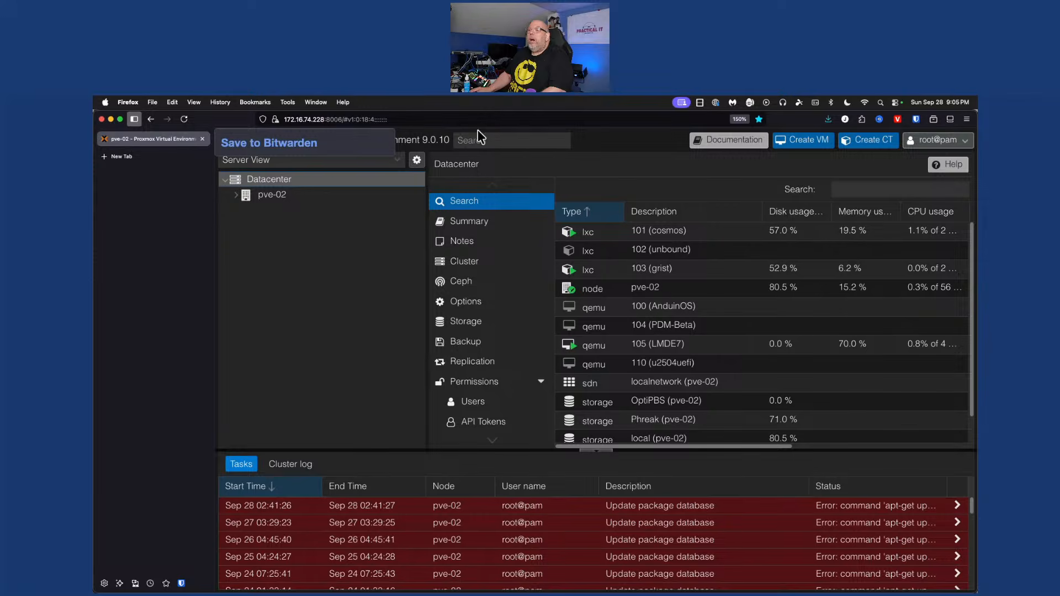
{"action": "key", "text": "super+t"}
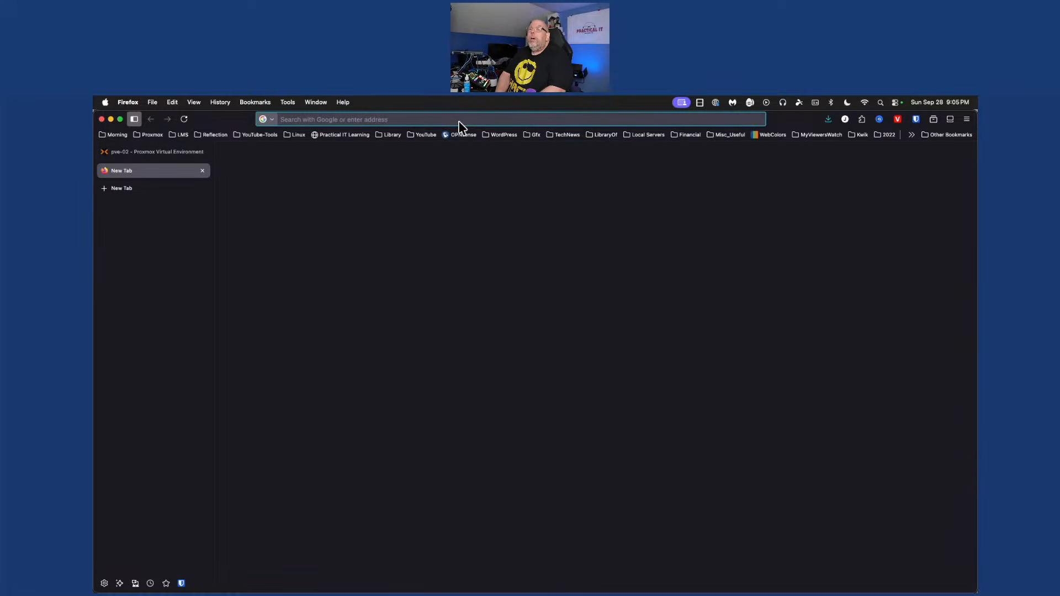
Search 'cosmic beta', open System76's Pop!_OS 24.04 LTS Beta page and accept its cookies
{"action": "type", "text": "cosmic beta"}
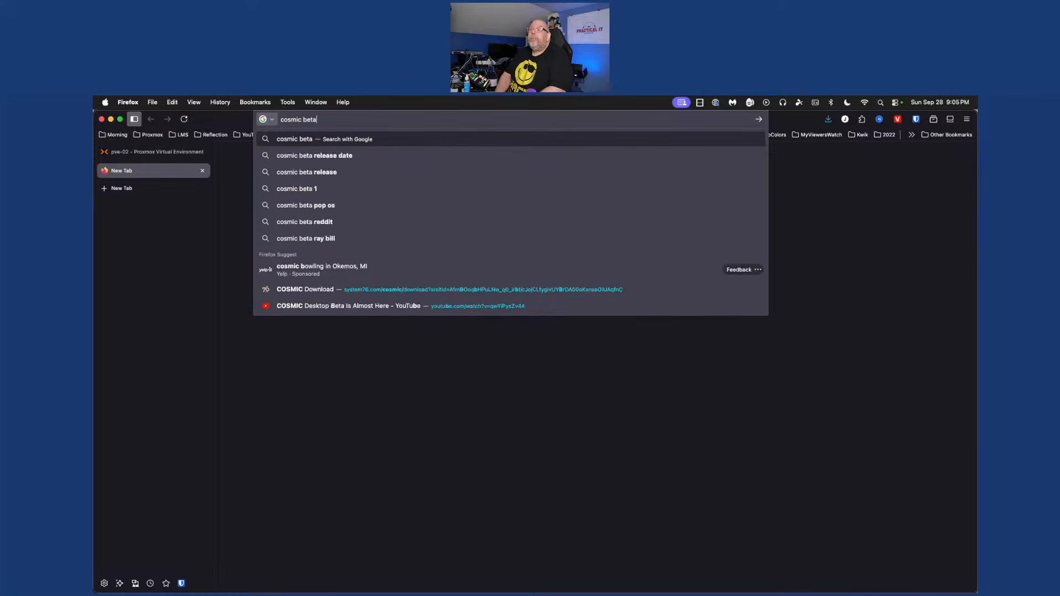
{"action": "key", "text": "Return"}
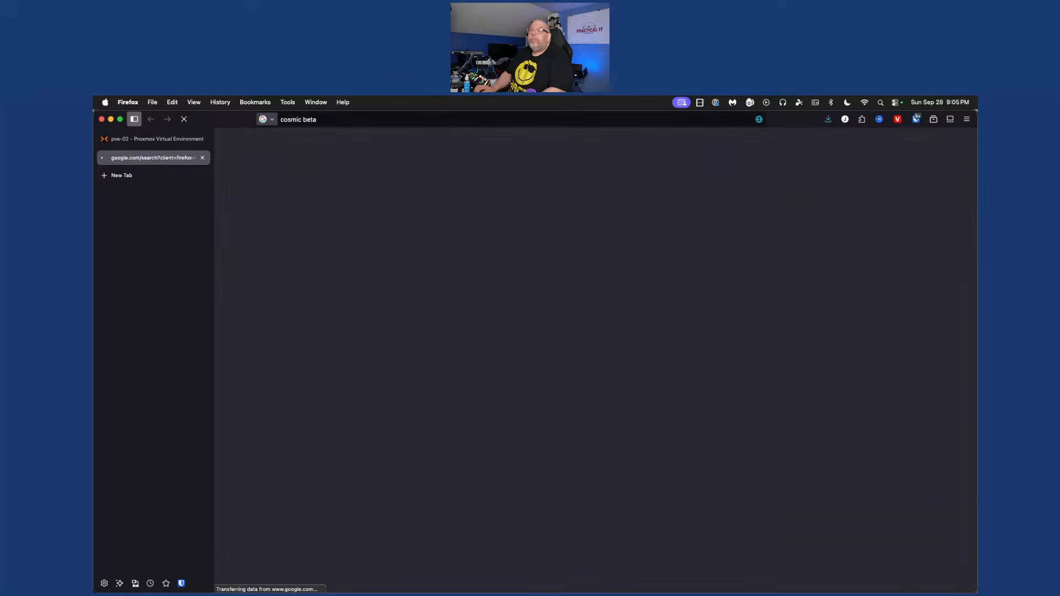
{"action": "scroll", "coordinate": [704, 406], "scroll_direction": "down", "scroll_amount": 10}
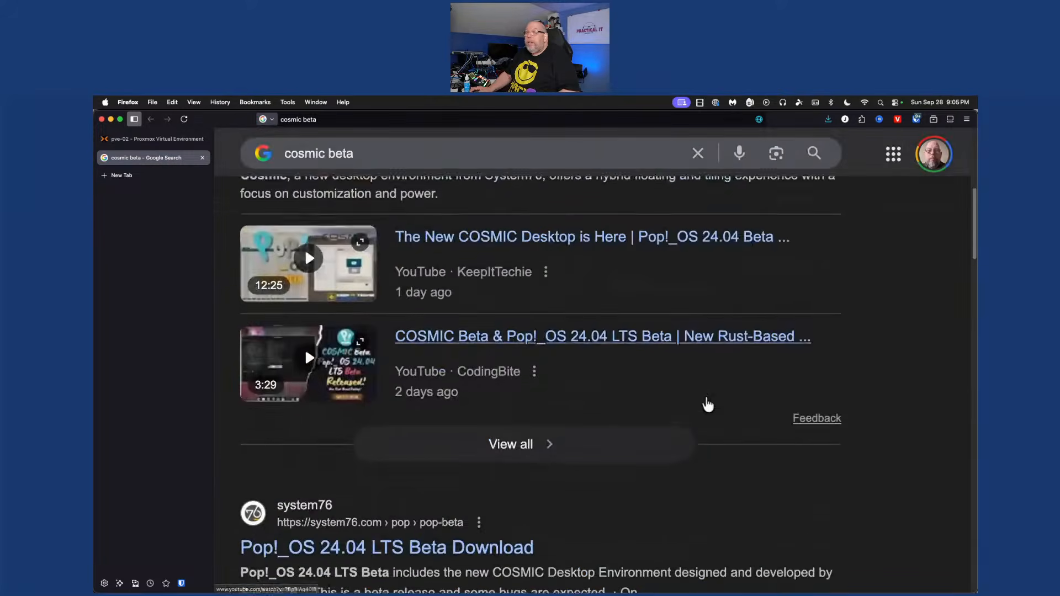
{"action": "left_click", "coordinate": [416, 274]}
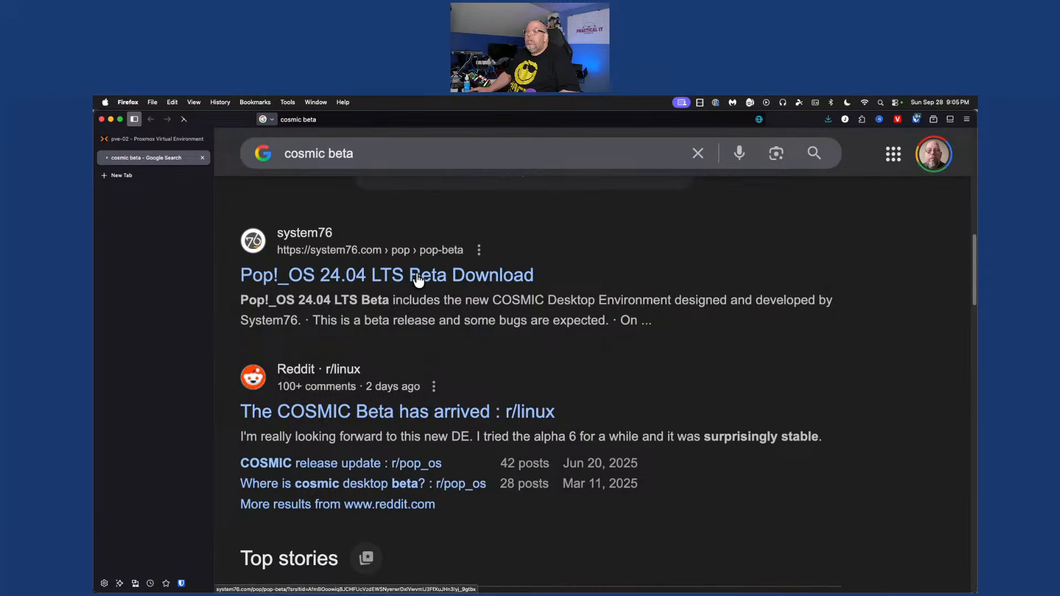
{"action": "scroll", "coordinate": [465, 370], "scroll_direction": "down", "scroll_amount": 4}
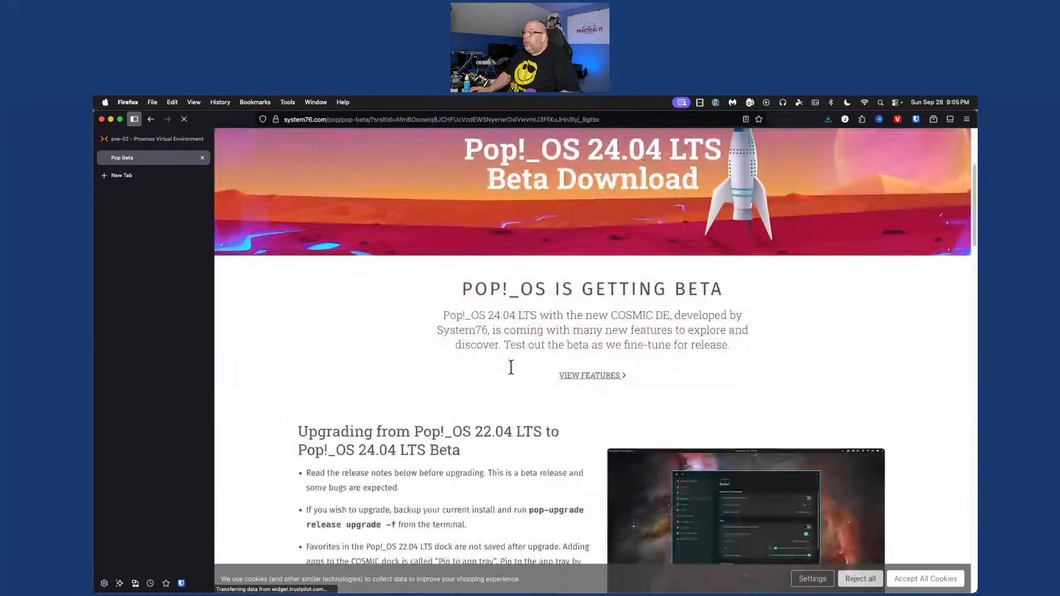
{"action": "left_click", "coordinate": [908, 580]}
Copy the Pop!_OS 24.04 LTS Beta ISO download link and return to Proxmox
{"action": "scroll", "coordinate": [495, 402], "scroll_direction": "down", "scroll_amount": 3}
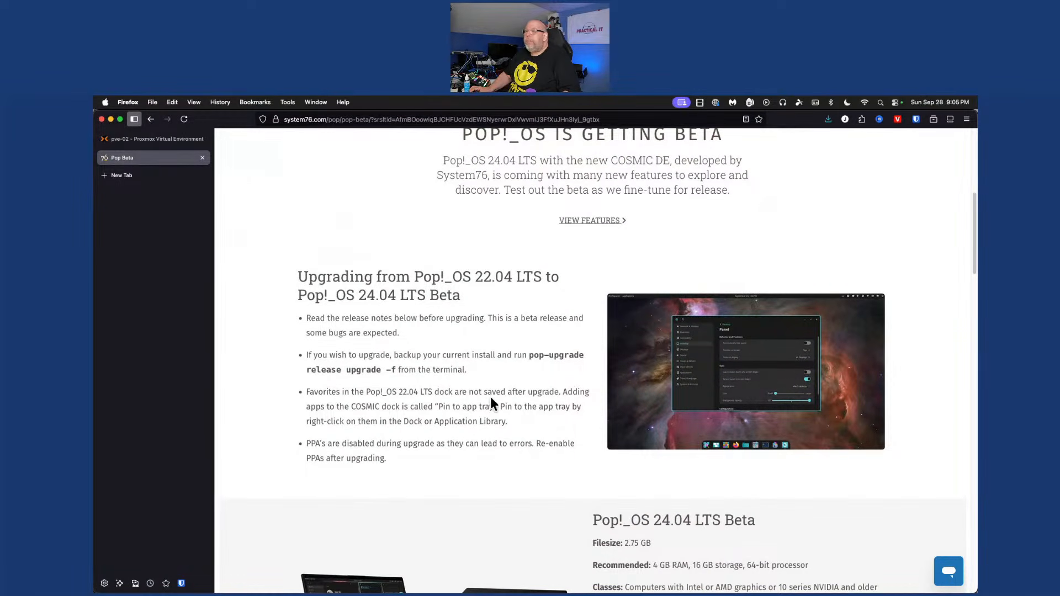
{"action": "scroll", "coordinate": [495, 402], "scroll_direction": "down", "scroll_amount": 3}
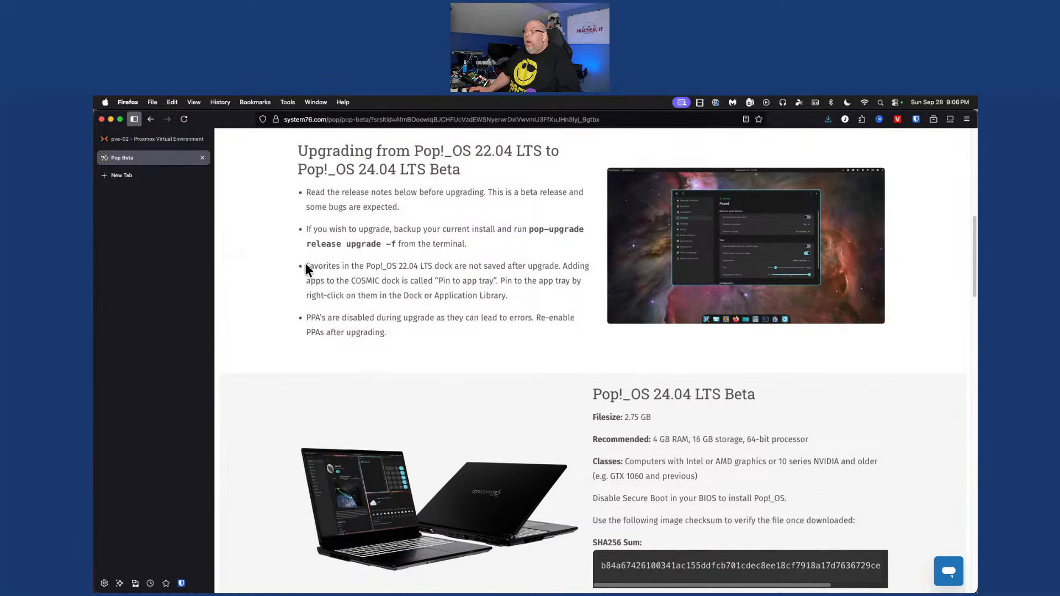
{"action": "scroll", "coordinate": [305, 265], "scroll_direction": "down", "scroll_amount": 5}
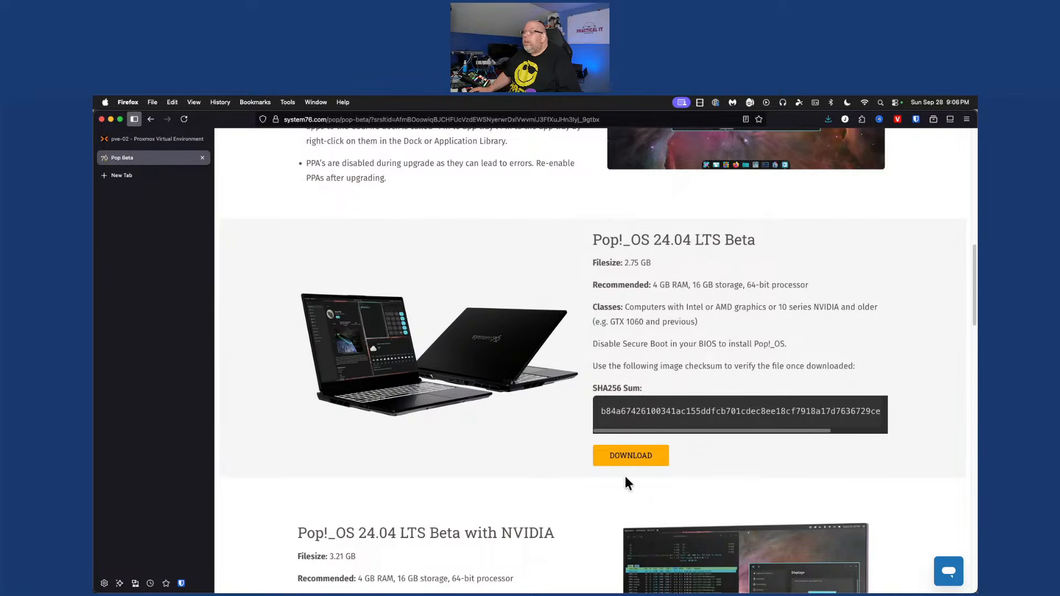
{"action": "left_click", "coordinate": [630, 458]}
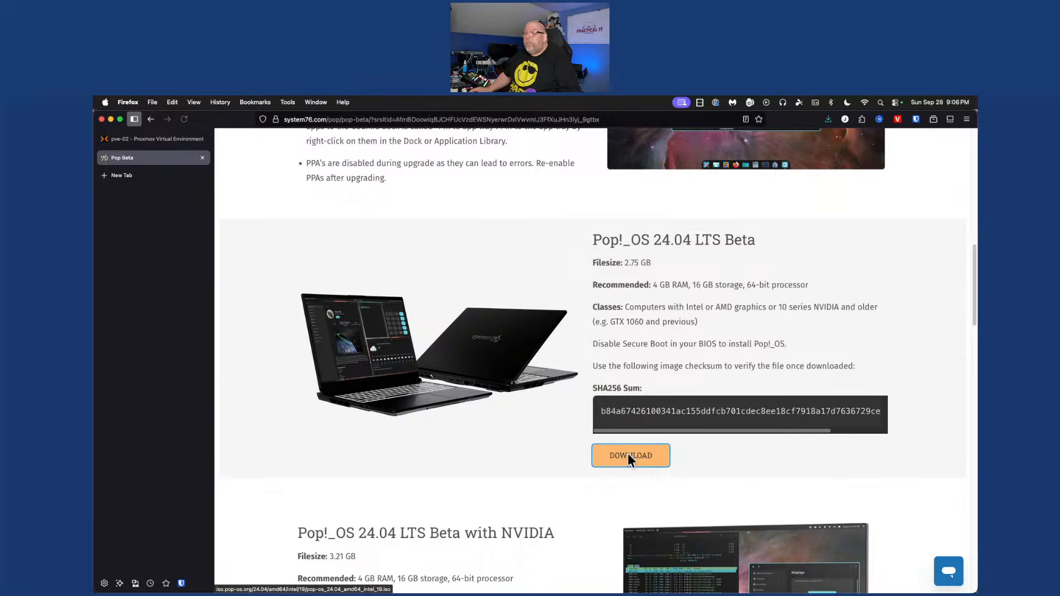
{"action": "key", "text": "Escape"}
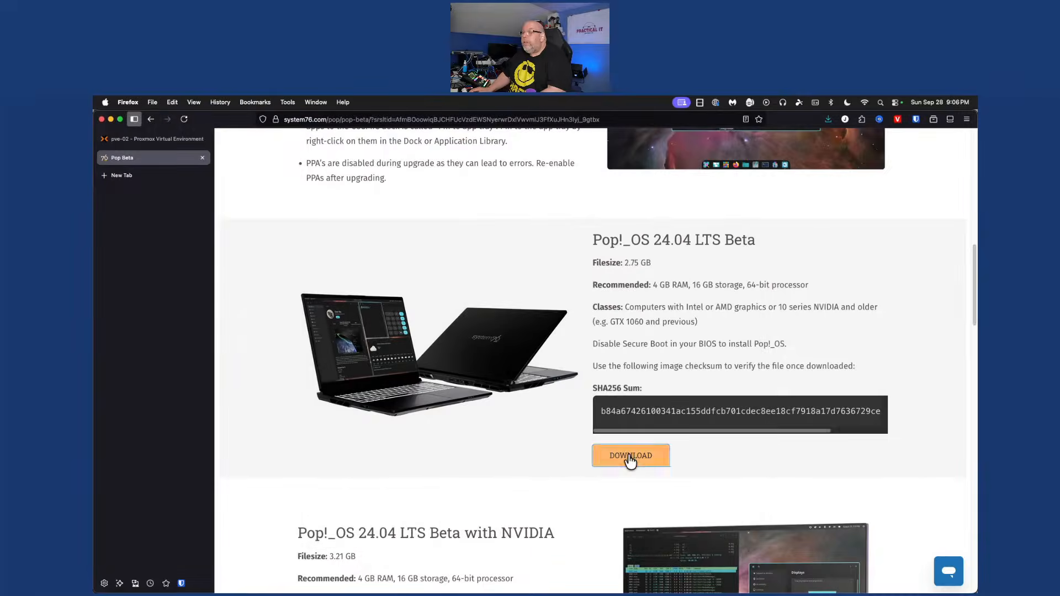
{"action": "right_click", "coordinate": [630, 458]}
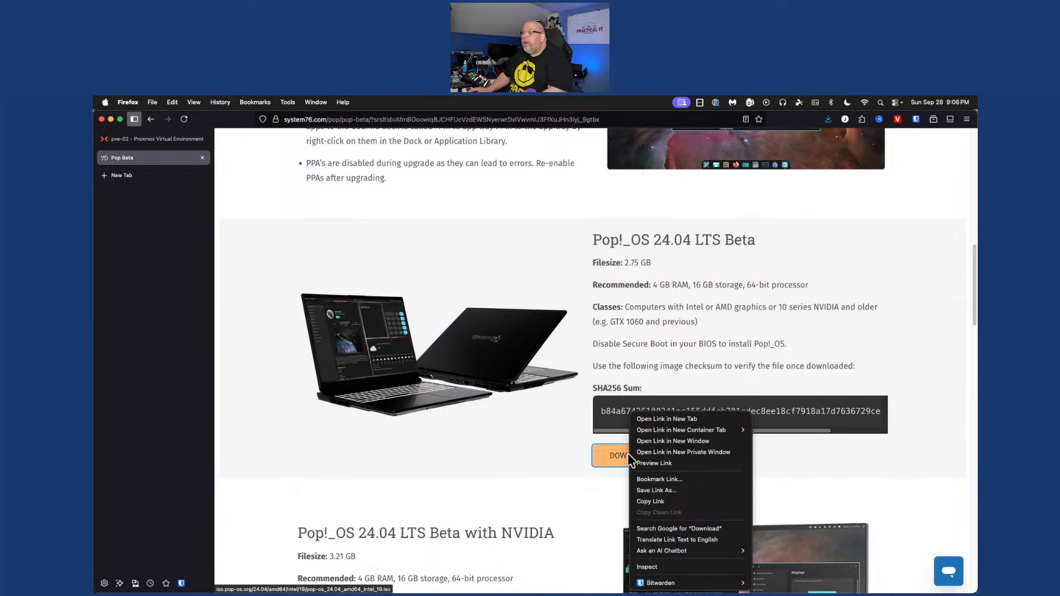
{"action": "left_click", "coordinate": [678, 492]}
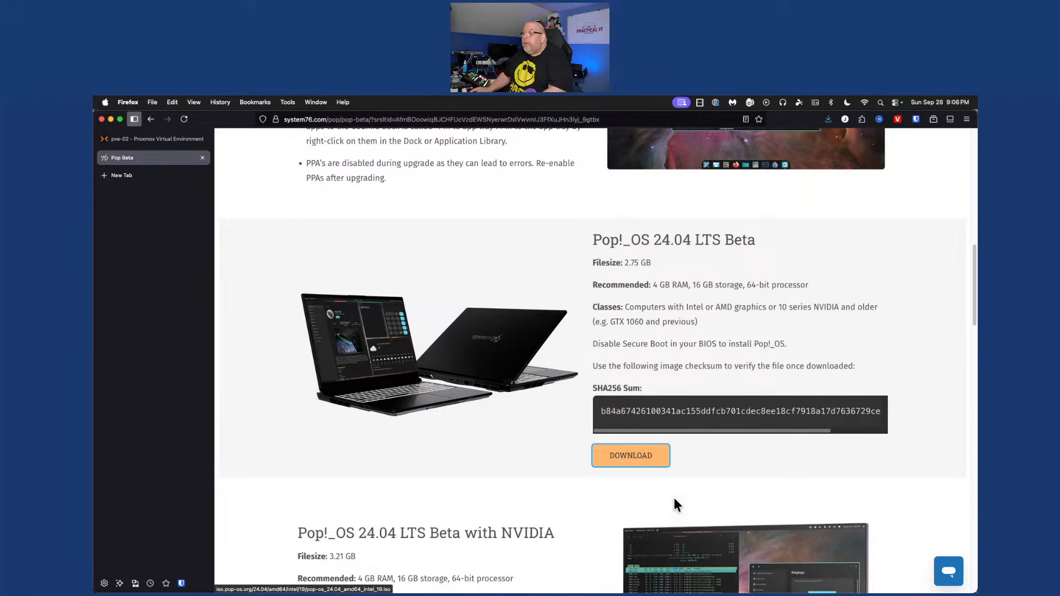
{"action": "left_click", "coordinate": [156, 138]}
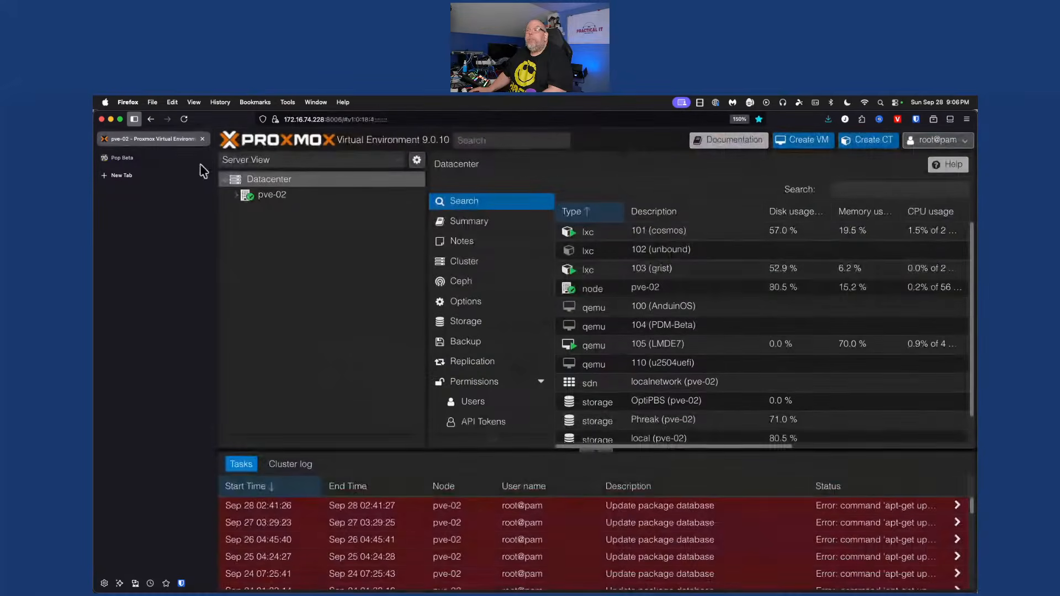
Download pop-os_24.04_amd64_intel_19.iso from the copied URL into pve02stor's ISO Images
{"action": "left_click", "coordinate": [594, 451]}
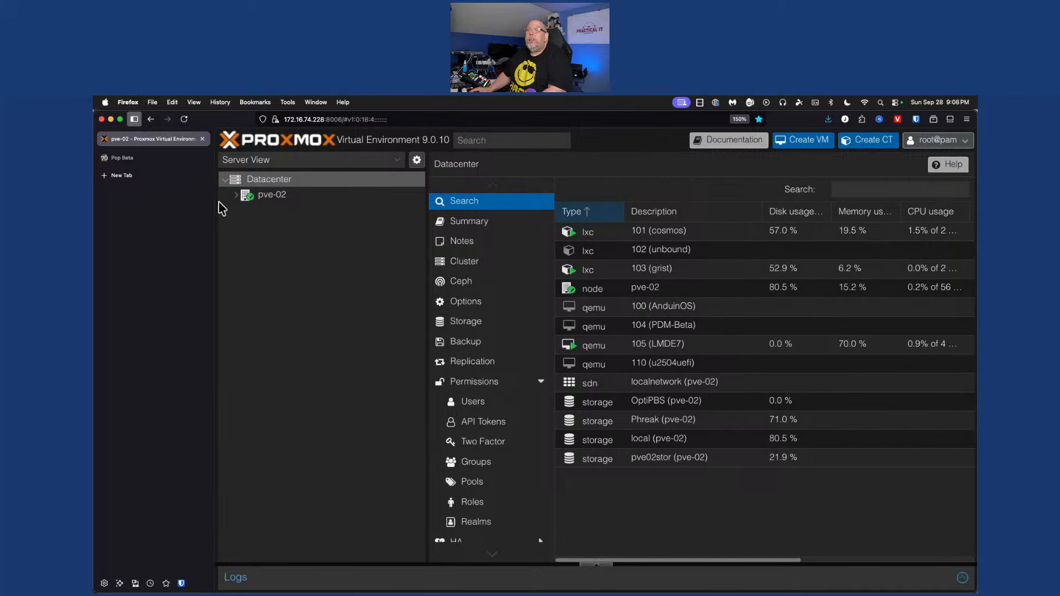
{"action": "left_click", "coordinate": [236, 197]}
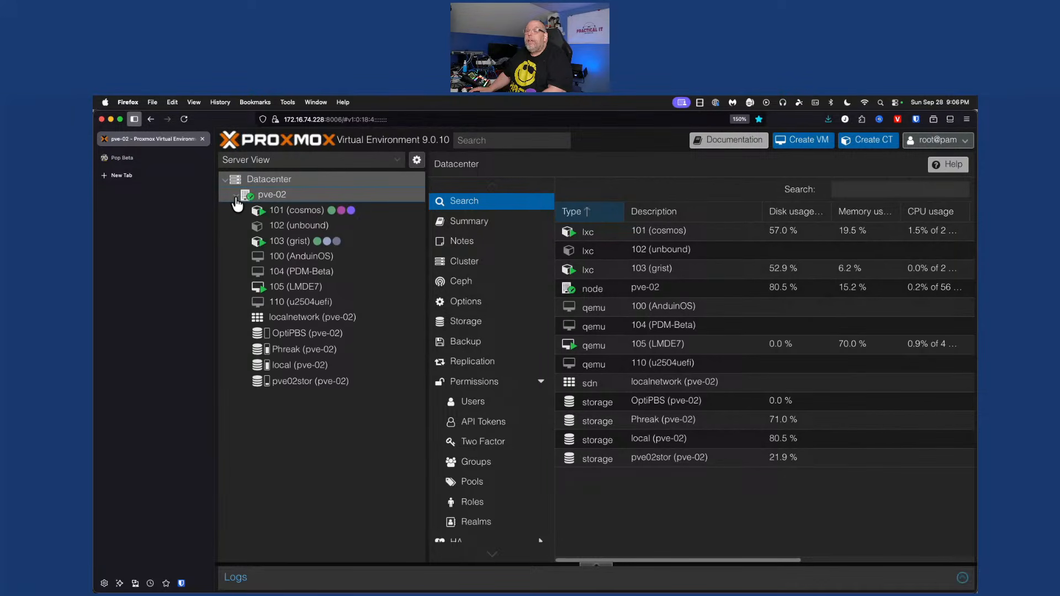
{"action": "left_click", "coordinate": [301, 374]}
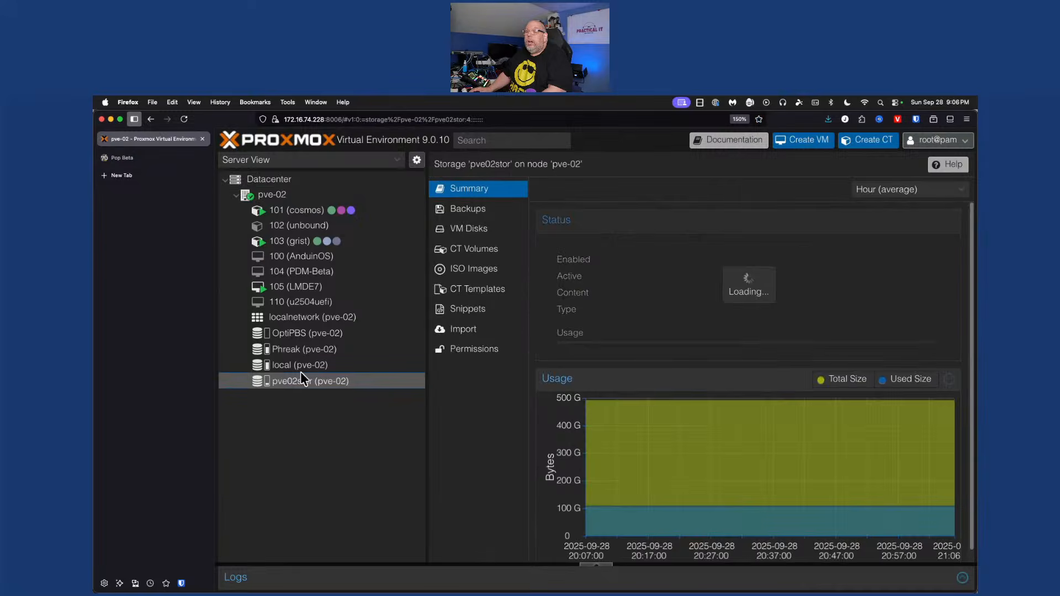
{"action": "left_click", "coordinate": [488, 276]}
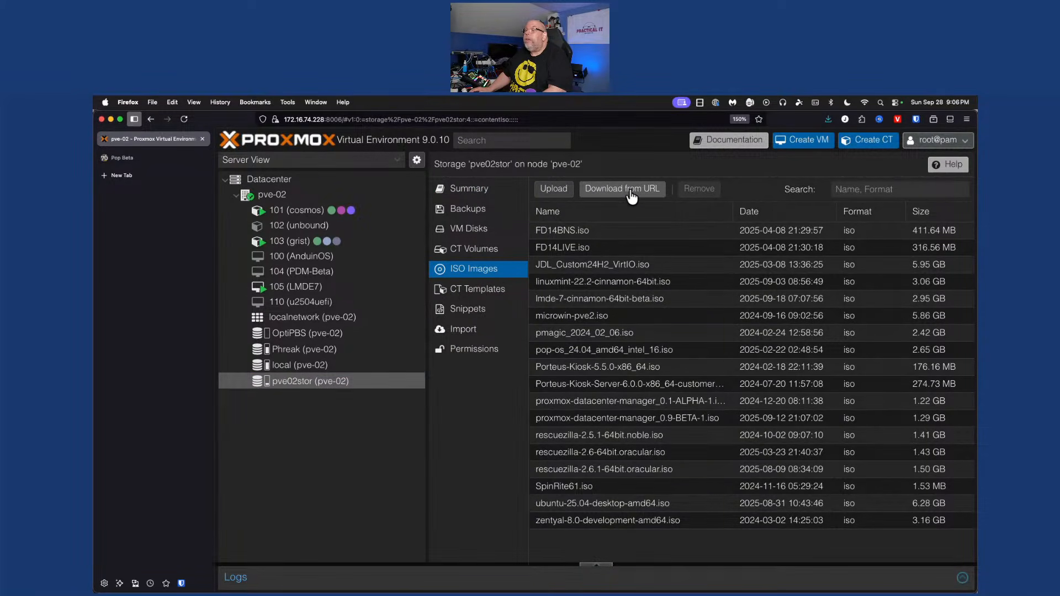
{"action": "left_click", "coordinate": [631, 196]}
{"action": "type", "text": "https://iso.pop-os.org/24.04/amd64/intel/19/pop-os_24.04_amd64_intel_19.iso"}
{"action": "left_click", "coordinate": [779, 338]}
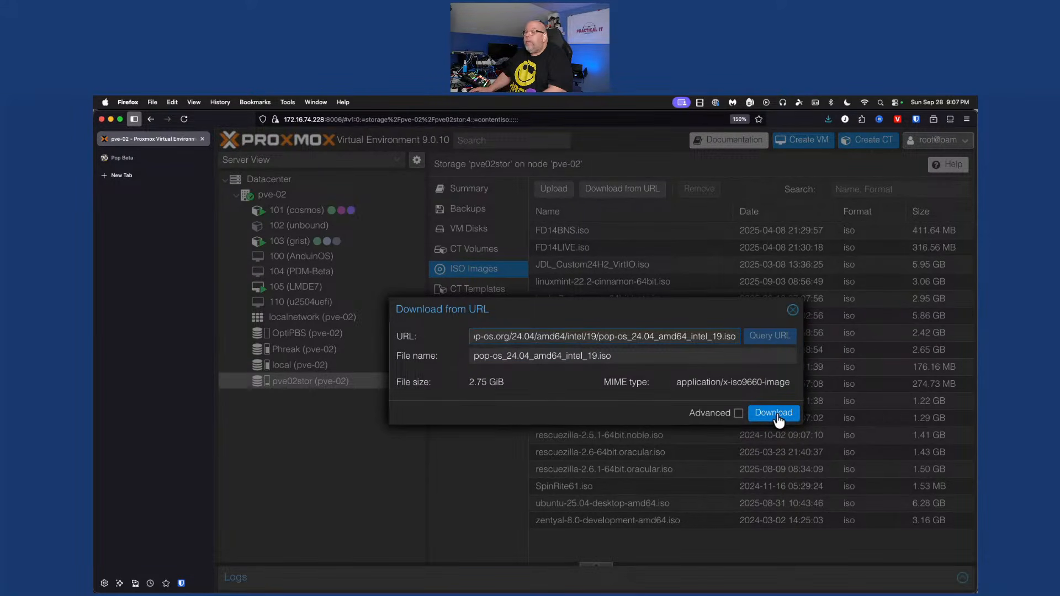
{"action": "left_click", "coordinate": [777, 416]}
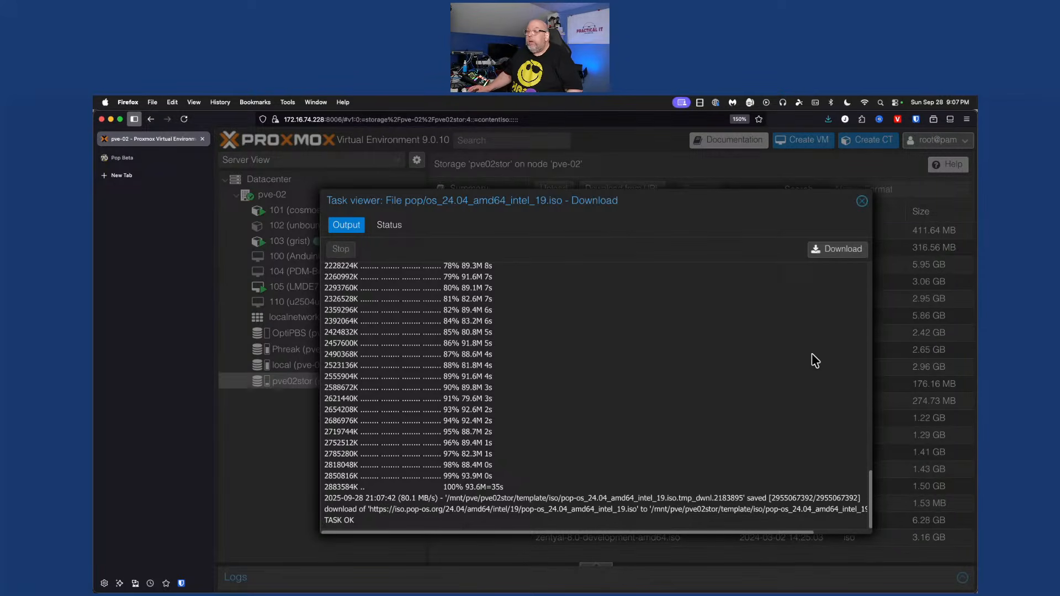
{"action": "left_click", "coordinate": [862, 202]}
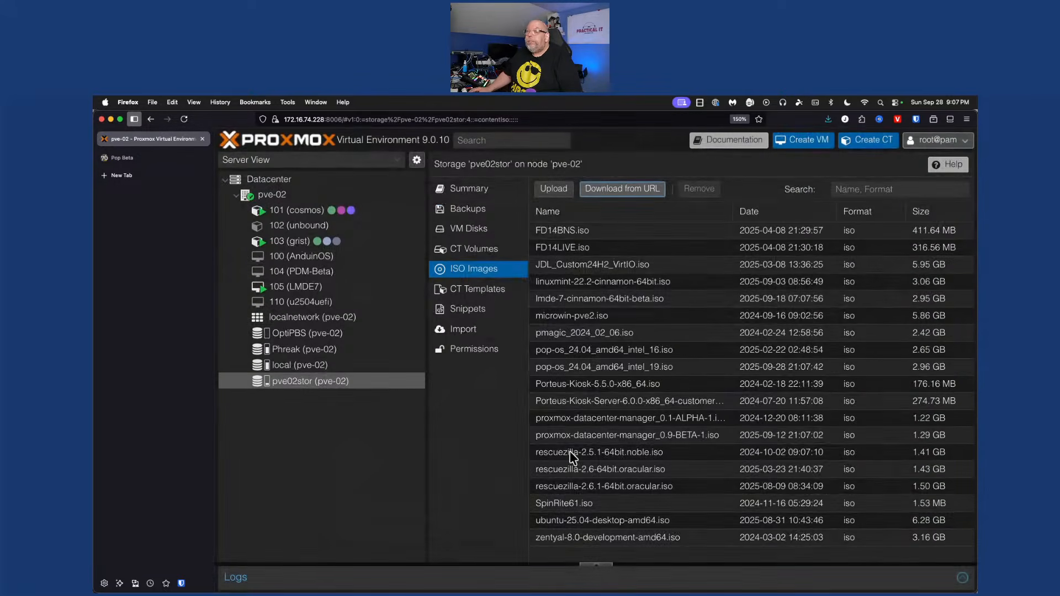
Start creating a new virtual machine on pve-02 named COSMIC
{"action": "right_click", "coordinate": [271, 200]}
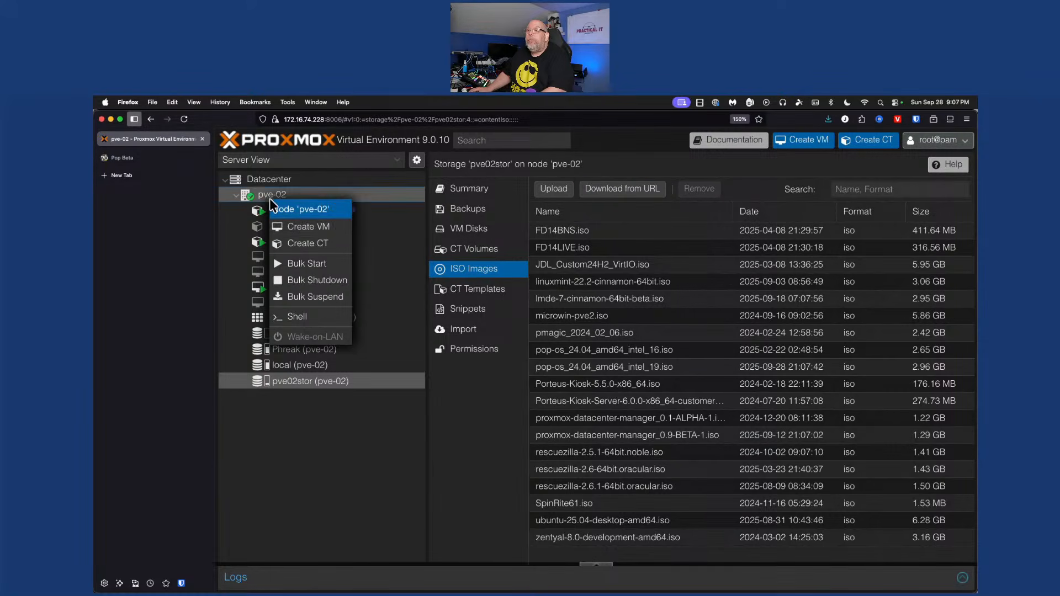
{"action": "left_click", "coordinate": [340, 231]}
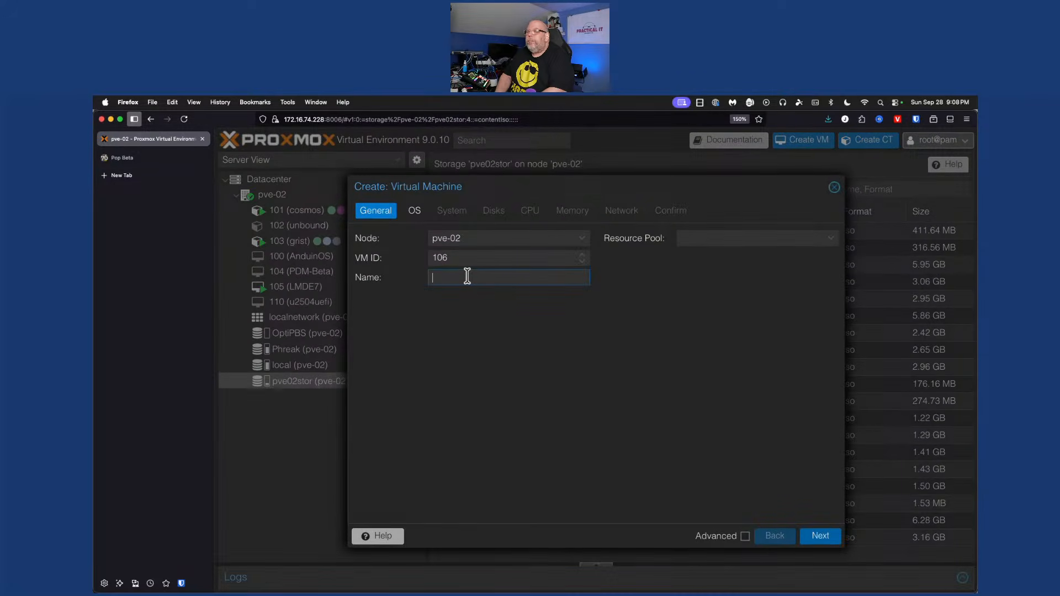
{"action": "type", "text": "COSMIC"}
{"action": "left_click", "coordinate": [414, 213]}
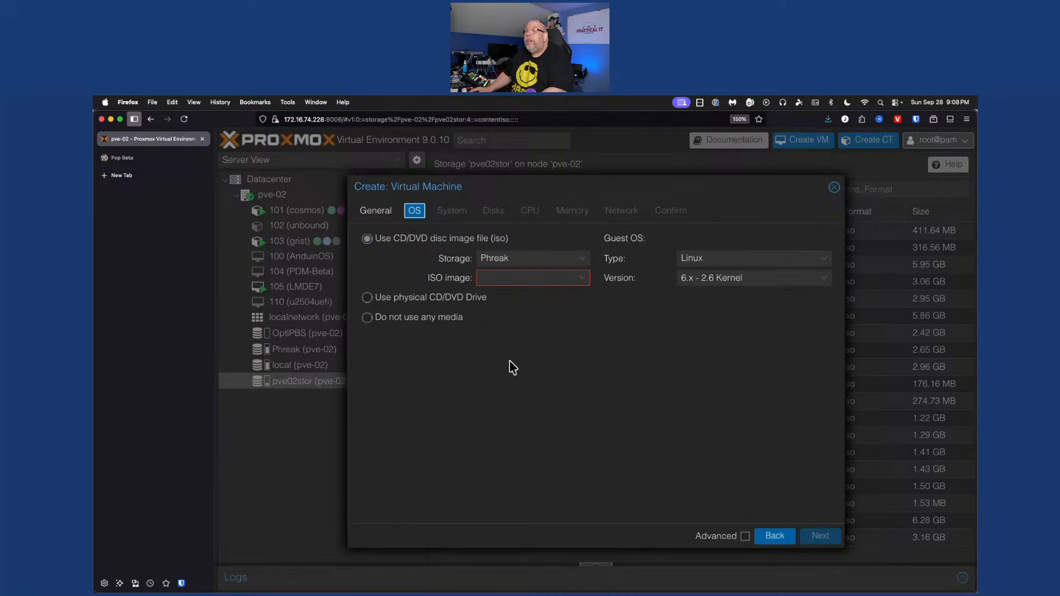
Set pop-os_24.04_amd64_intel_19.iso from pve02stor as the VM's install image
{"action": "left_click", "coordinate": [554, 259]}
{"action": "left_click", "coordinate": [538, 313]}
{"action": "left_click", "coordinate": [560, 278]}
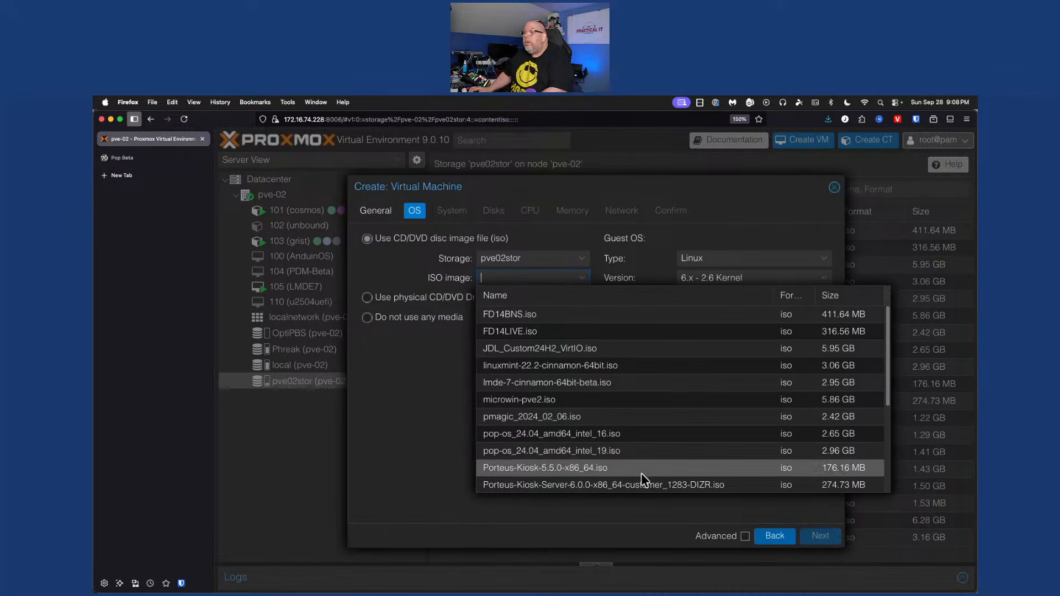
{"action": "scroll", "coordinate": [662, 453], "scroll_direction": "down", "scroll_amount": 1}
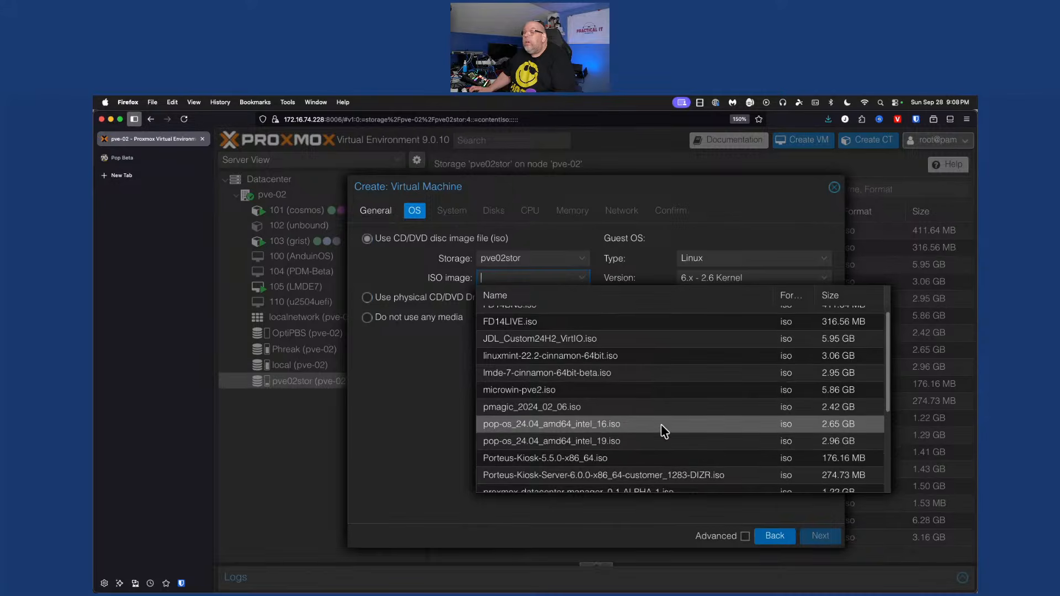
{"action": "scroll", "coordinate": [661, 424], "scroll_direction": "down", "scroll_amount": 4}
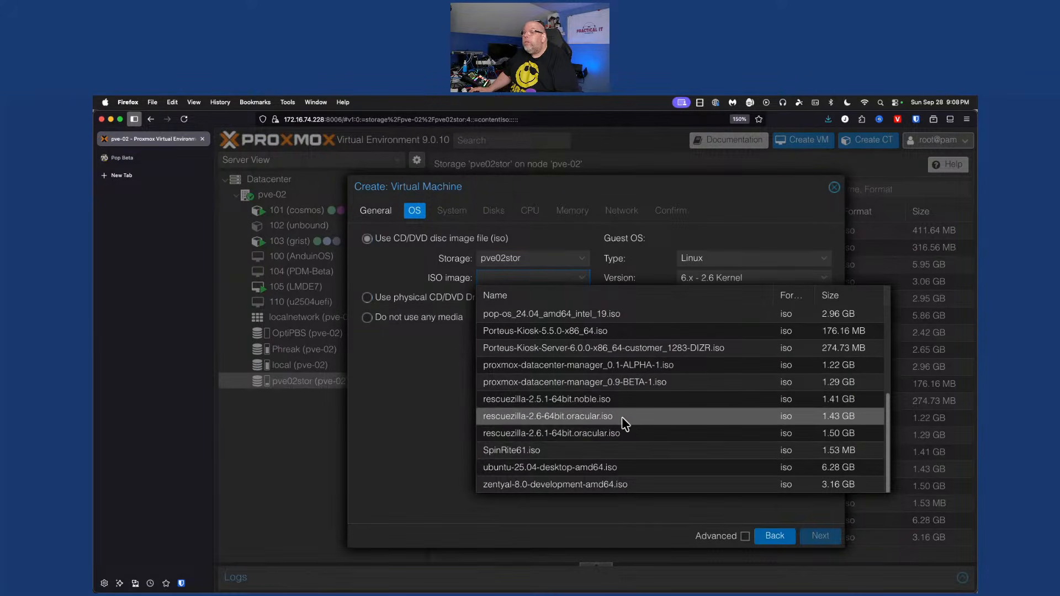
{"action": "scroll", "coordinate": [655, 418], "scroll_direction": "up", "scroll_amount": 1}
{"action": "scroll", "coordinate": [654, 418], "scroll_direction": "up", "scroll_amount": 3}
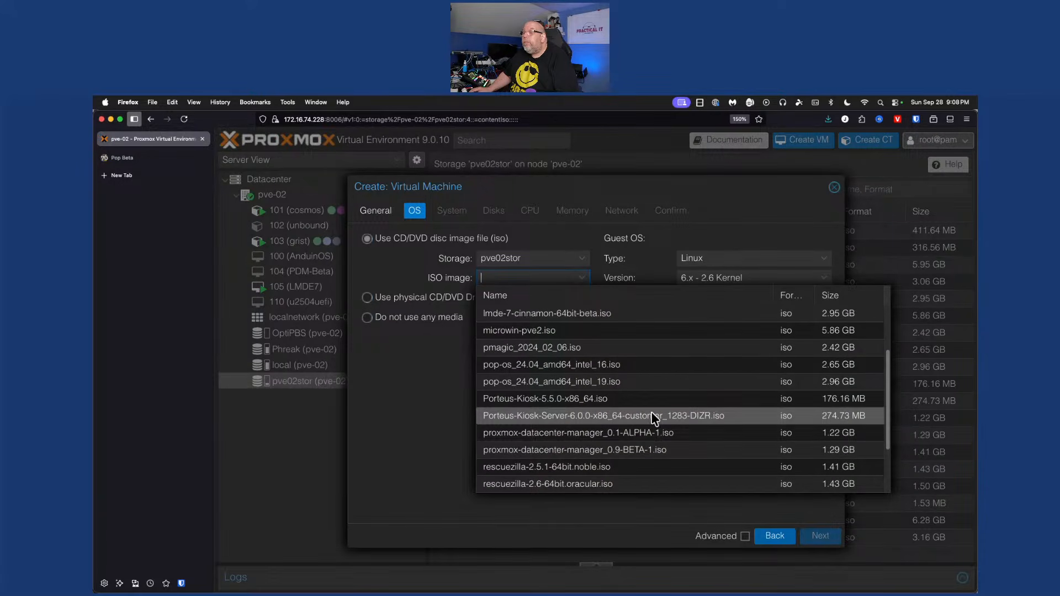
{"action": "left_click", "coordinate": [585, 387]}
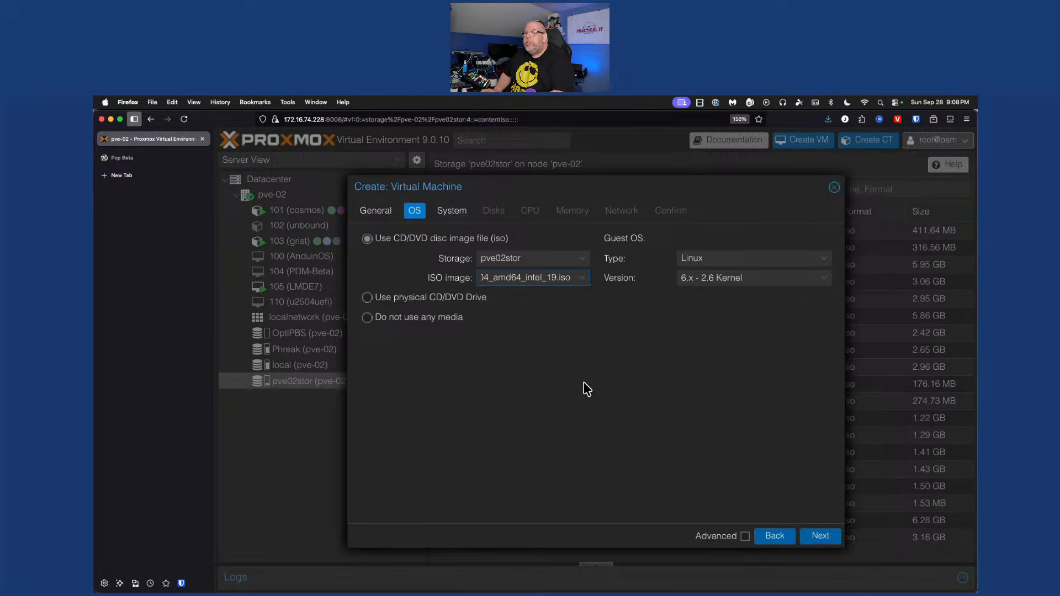
{"action": "left_click", "coordinate": [114, 160]}
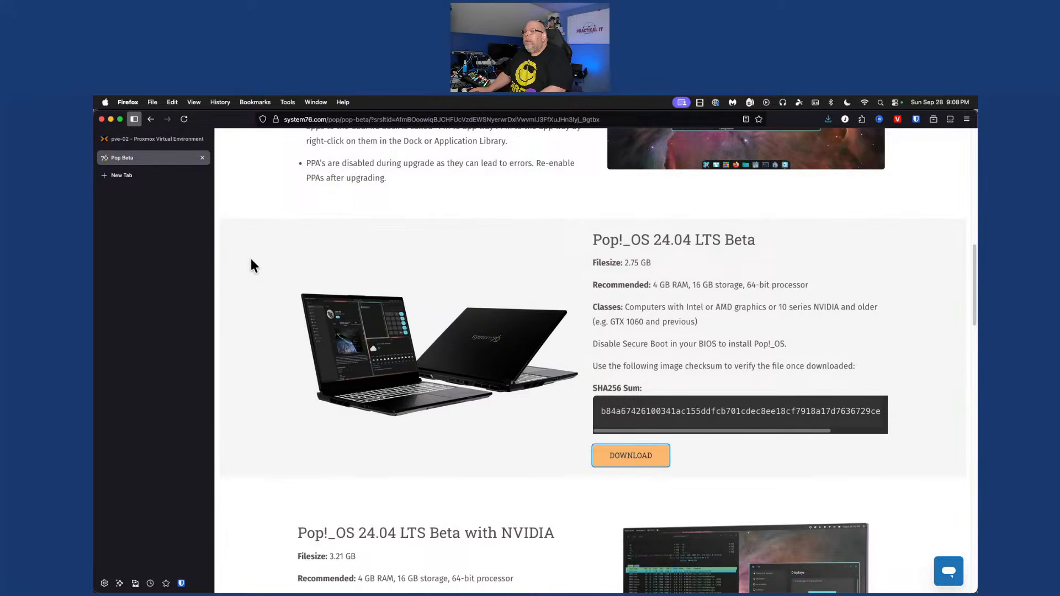
{"action": "left_click", "coordinate": [157, 142]}
{"action": "left_click", "coordinate": [552, 278]}
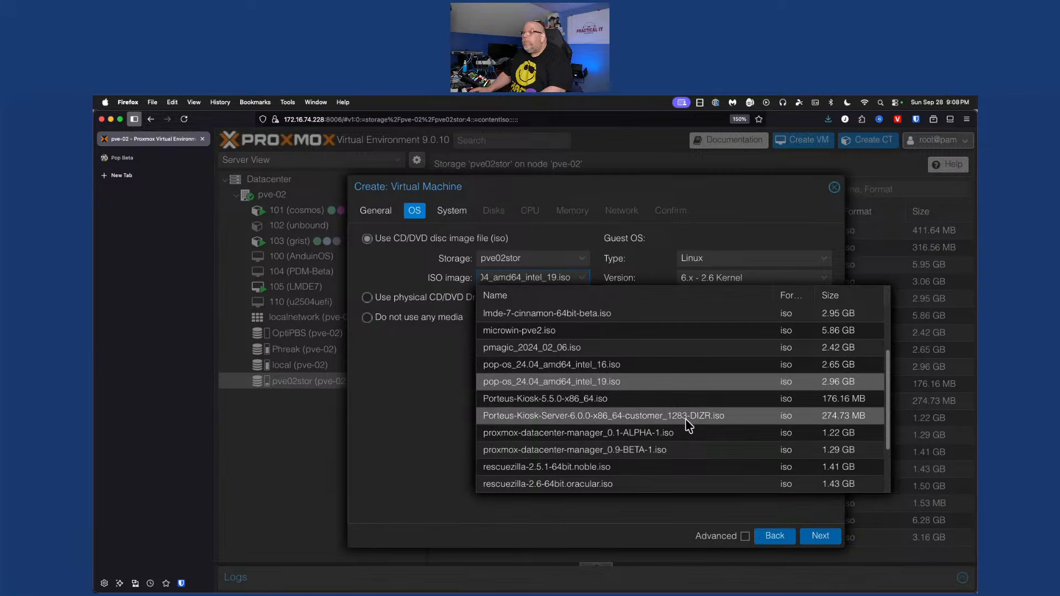
{"action": "left_click", "coordinate": [643, 389]}
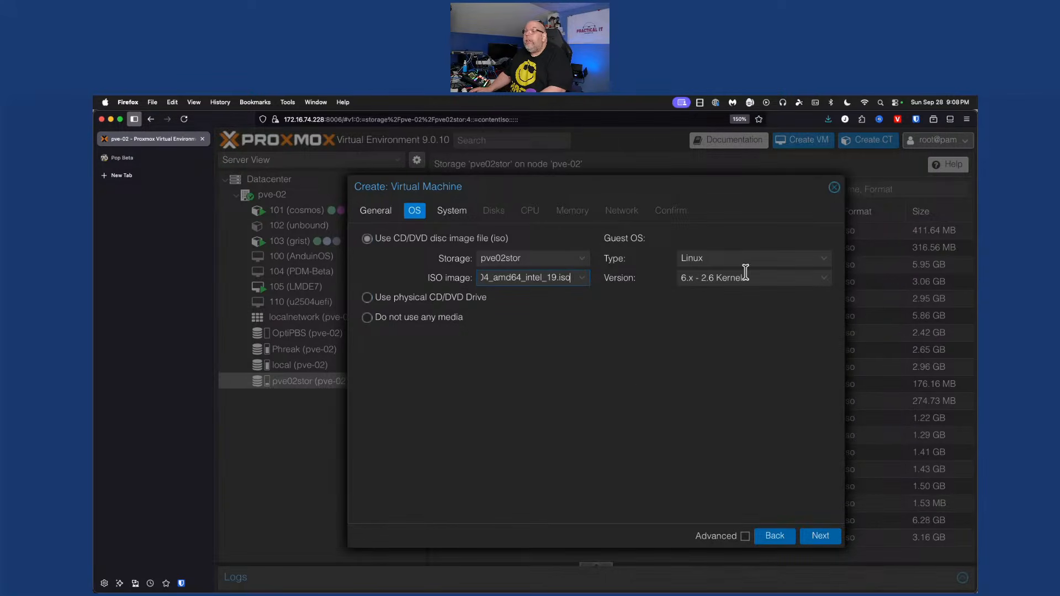
{"action": "left_click", "coordinate": [453, 215]}
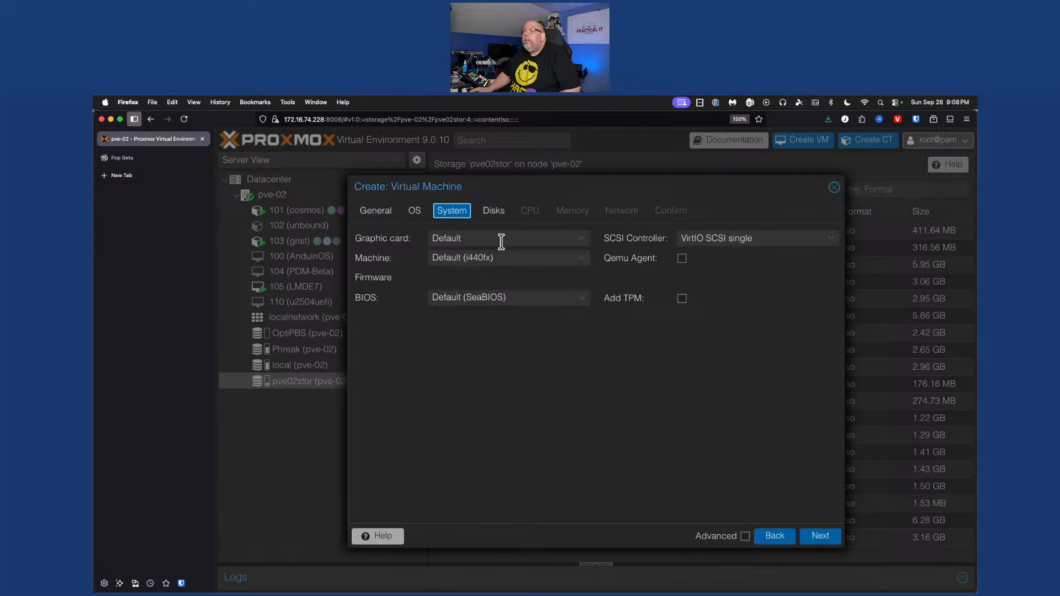
Enable the QEMU agent and use OVMF (UEFI) firmware with the EFI disk on pve02stor
{"action": "left_click", "coordinate": [682, 258]}
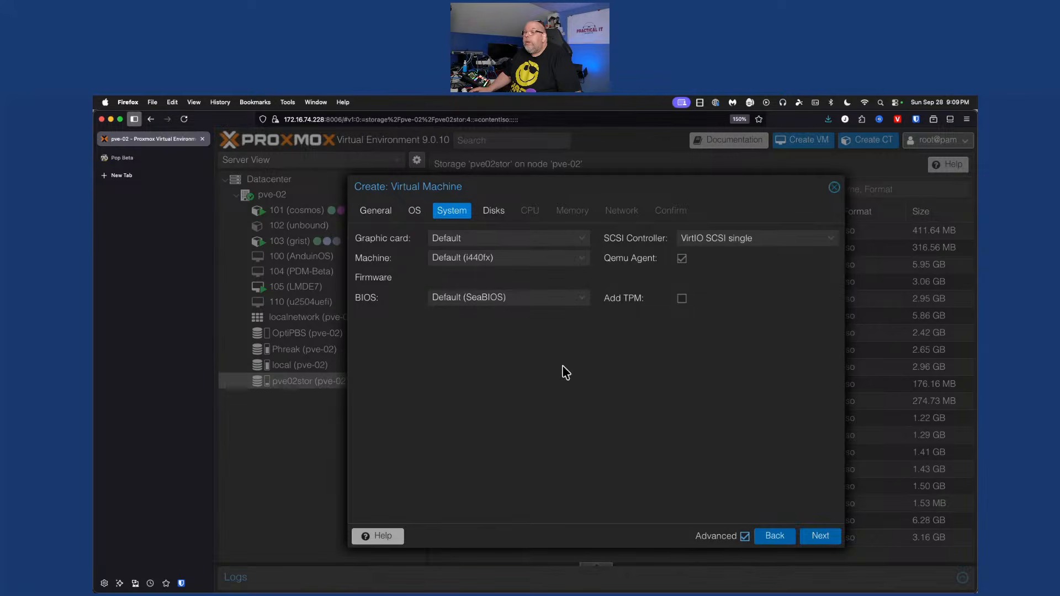
{"action": "left_click", "coordinate": [581, 299]}
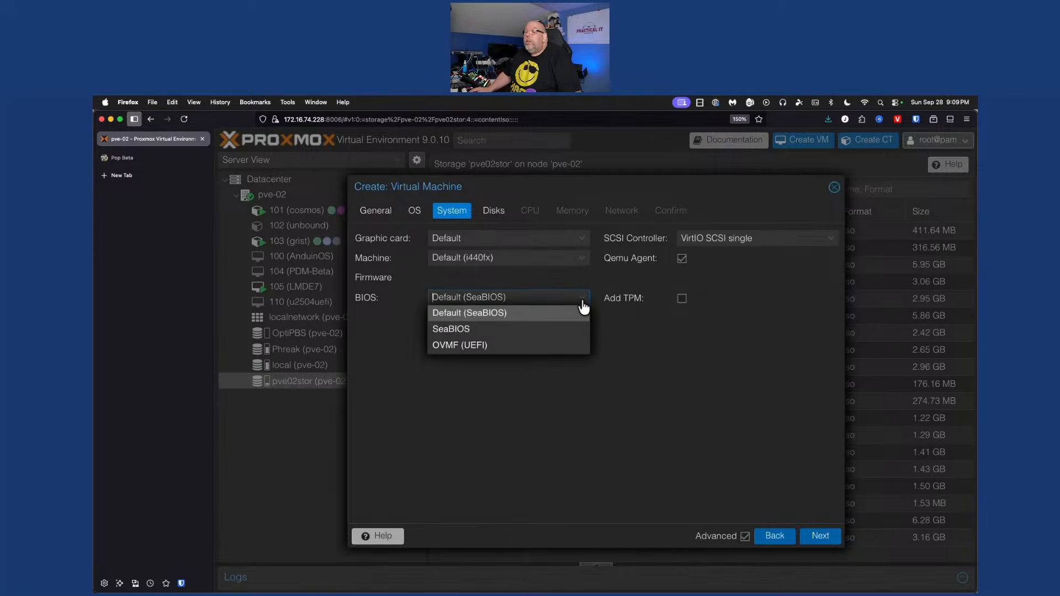
{"action": "left_click", "coordinate": [546, 346]}
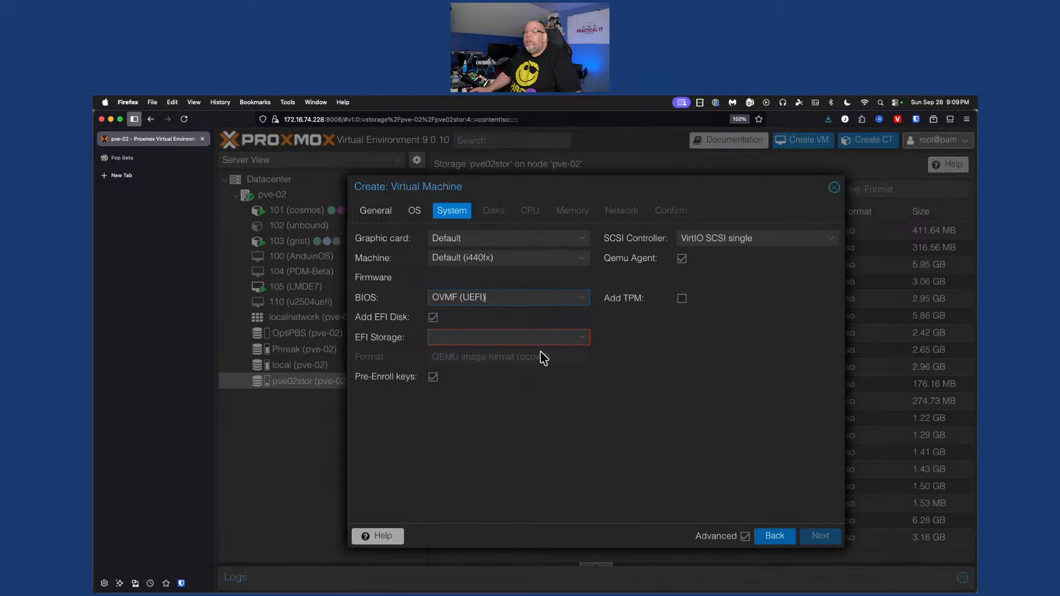
{"action": "left_click", "coordinate": [495, 338]}
{"action": "left_click", "coordinate": [472, 393]}
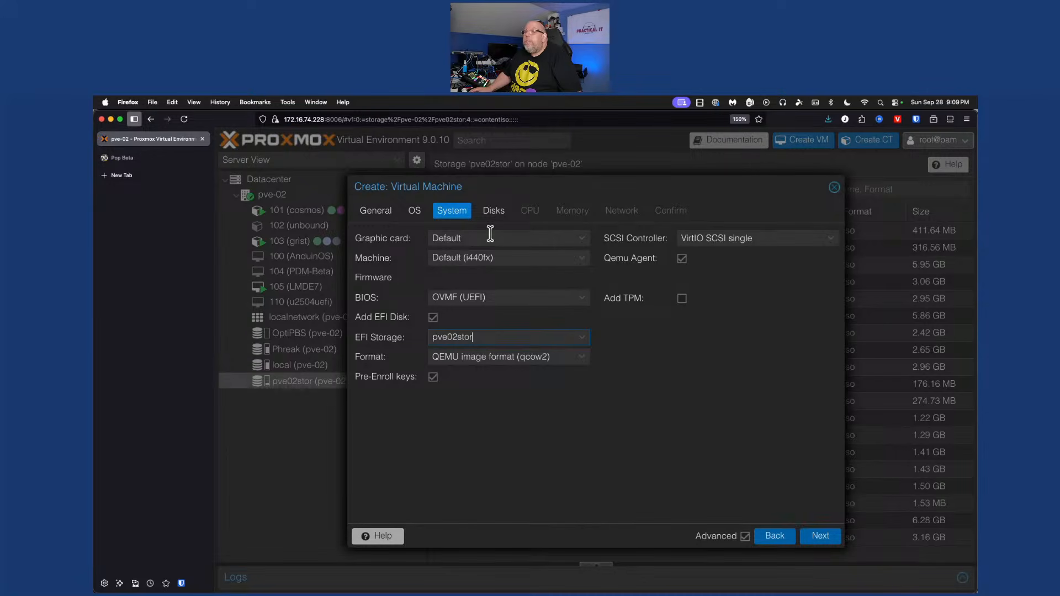
Give the VM a 50 GiB SSD-emulated disk on pve02stor
{"action": "left_click", "coordinate": [496, 210]}
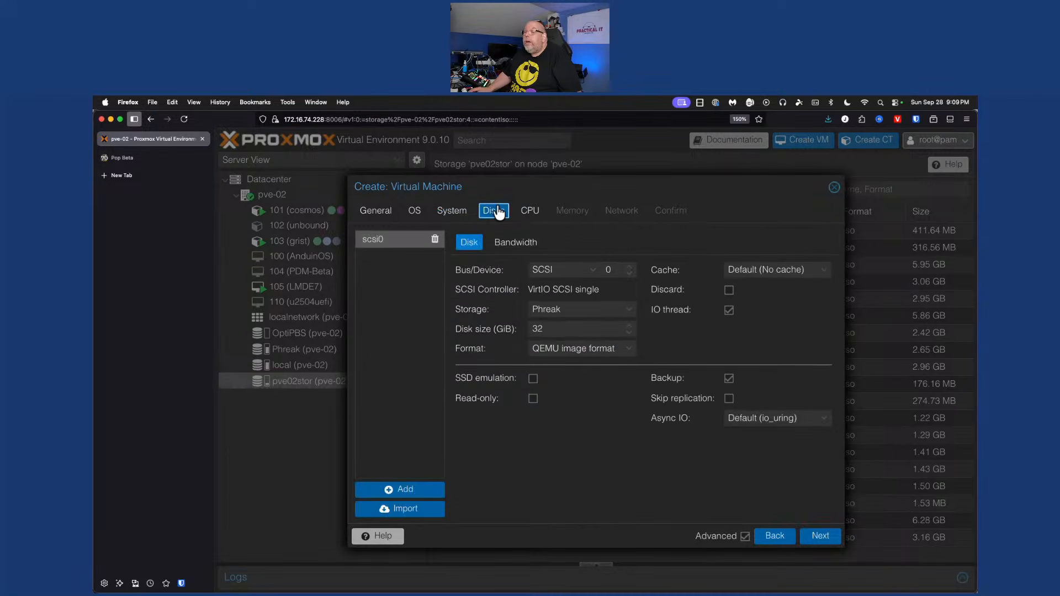
{"action": "left_click", "coordinate": [600, 309]}
{"action": "left_click", "coordinate": [595, 368]}
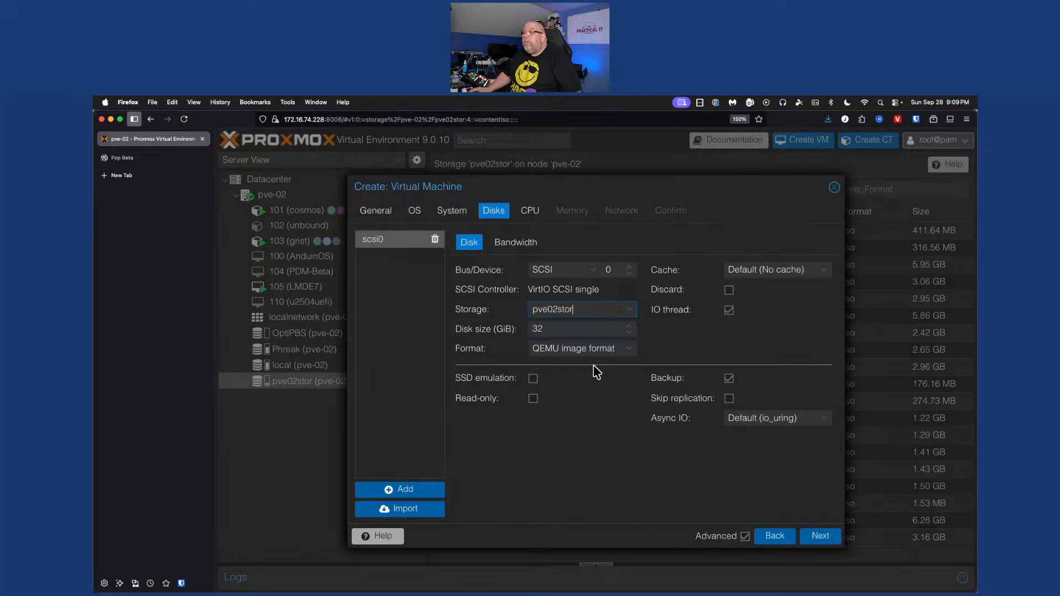
{"action": "double_click", "coordinate": [590, 332]}
{"action": "type", "text": "50"}
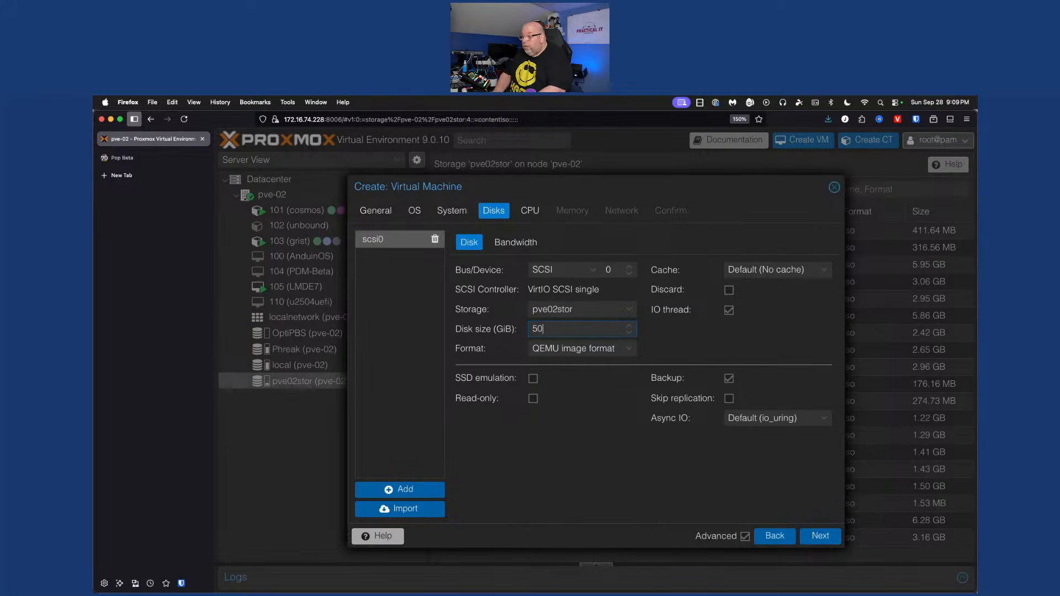
{"action": "left_click", "coordinate": [532, 379]}
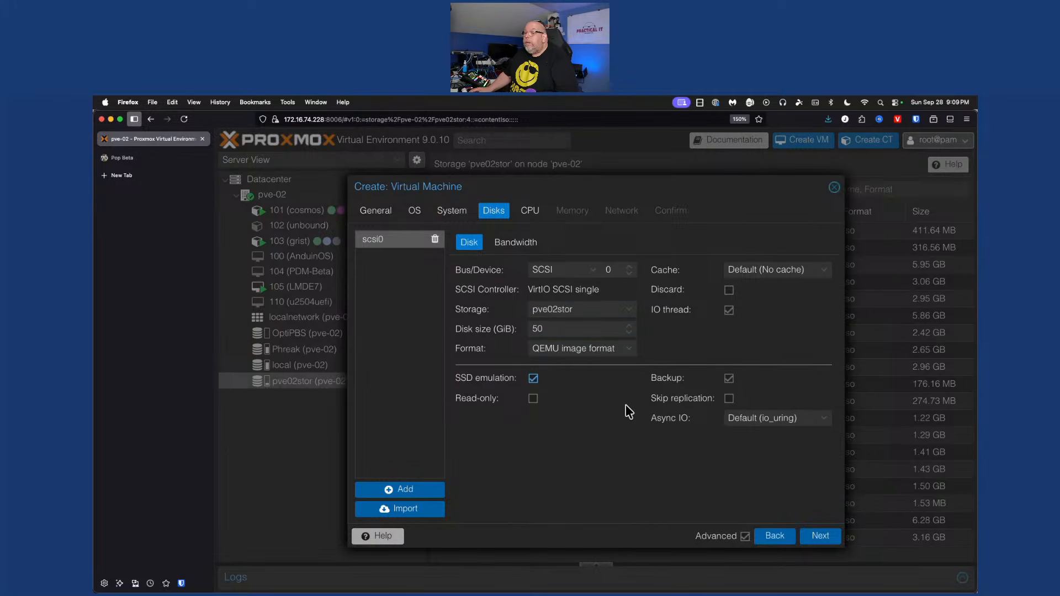
Assign 8 CPU cores and 8192 MiB of memory
{"action": "left_click", "coordinate": [530, 218]}
{"action": "double_click", "coordinate": [490, 258]}
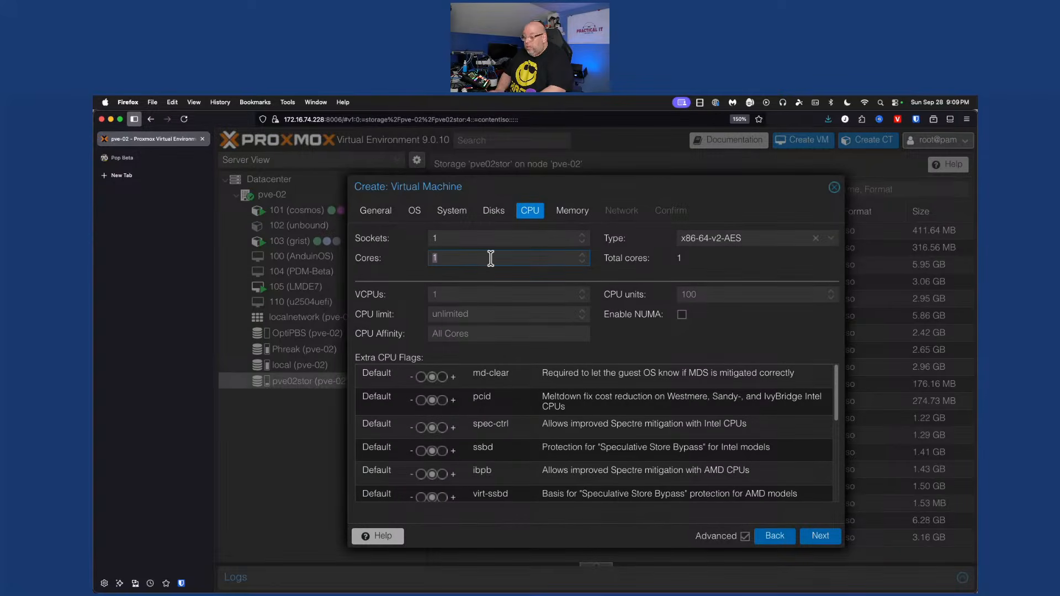
{"action": "type", "text": "8"}
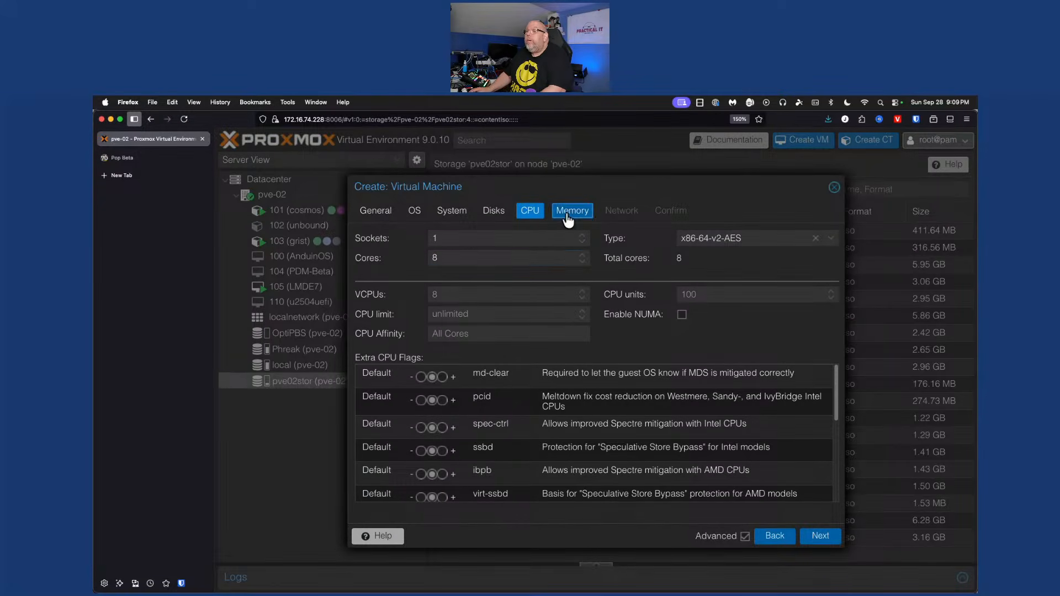
{"action": "left_click", "coordinate": [568, 218]}
{"action": "double_click", "coordinate": [523, 237]}
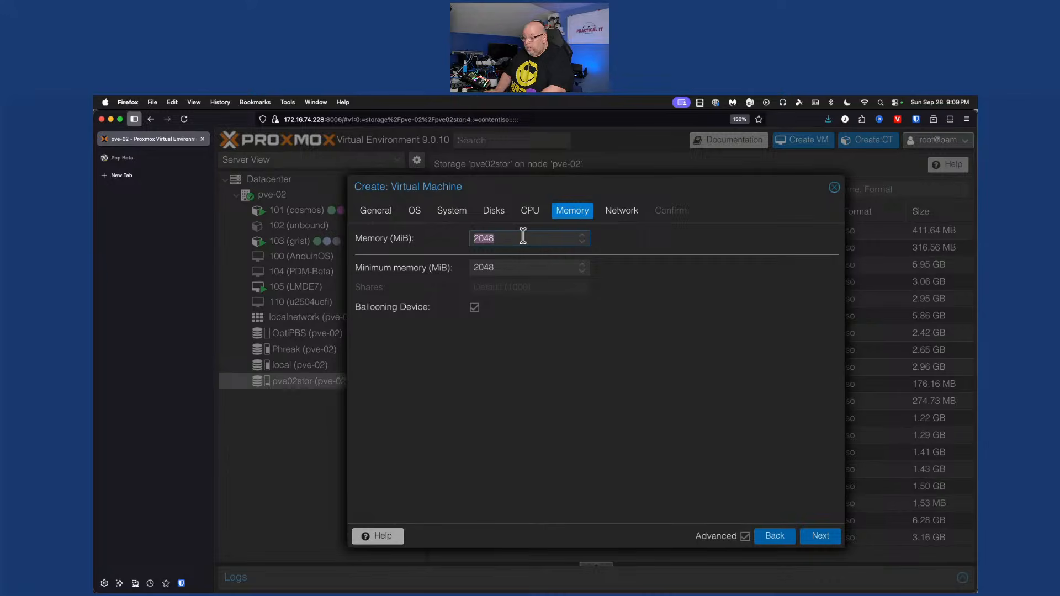
{"action": "type", "text": "8192"}
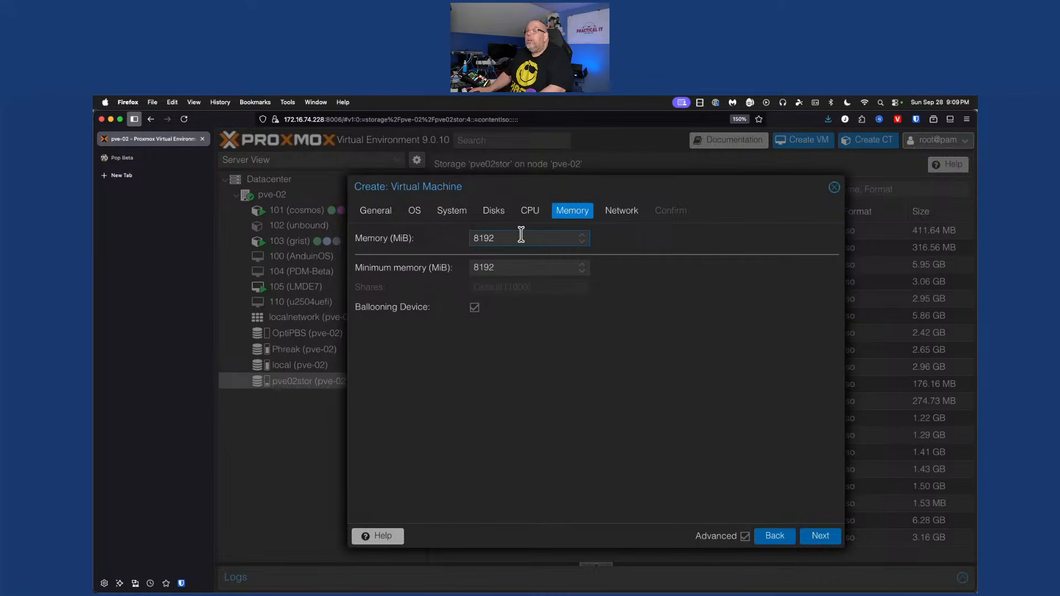
Create VM 106 with start-after-creation enabled and open its overview
{"action": "left_click", "coordinate": [628, 213]}
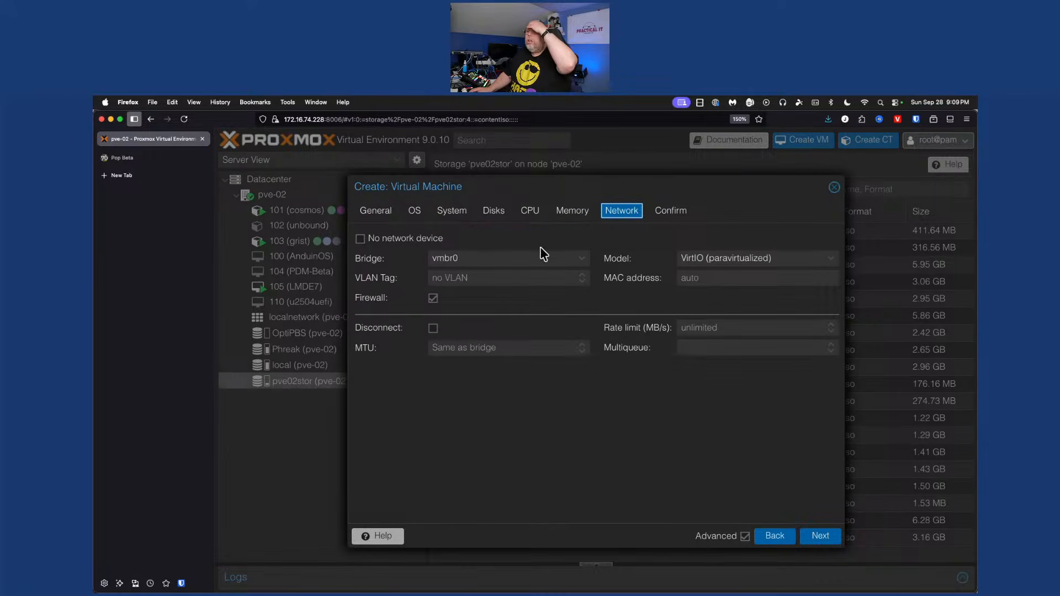
{"action": "left_click", "coordinate": [669, 211]}
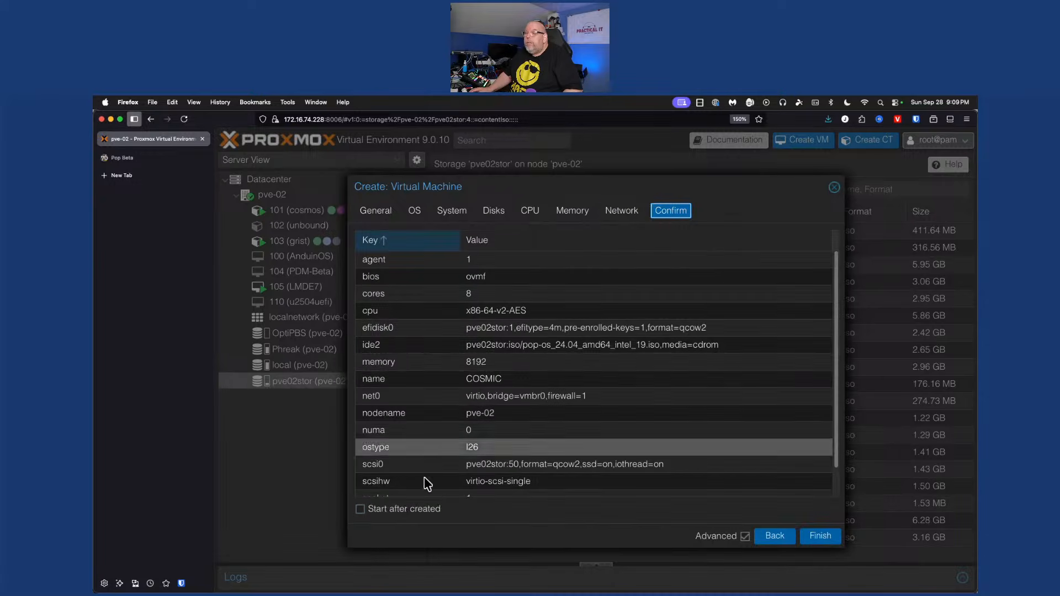
{"action": "left_click", "coordinate": [402, 509]}
{"action": "left_click", "coordinate": [815, 537]}
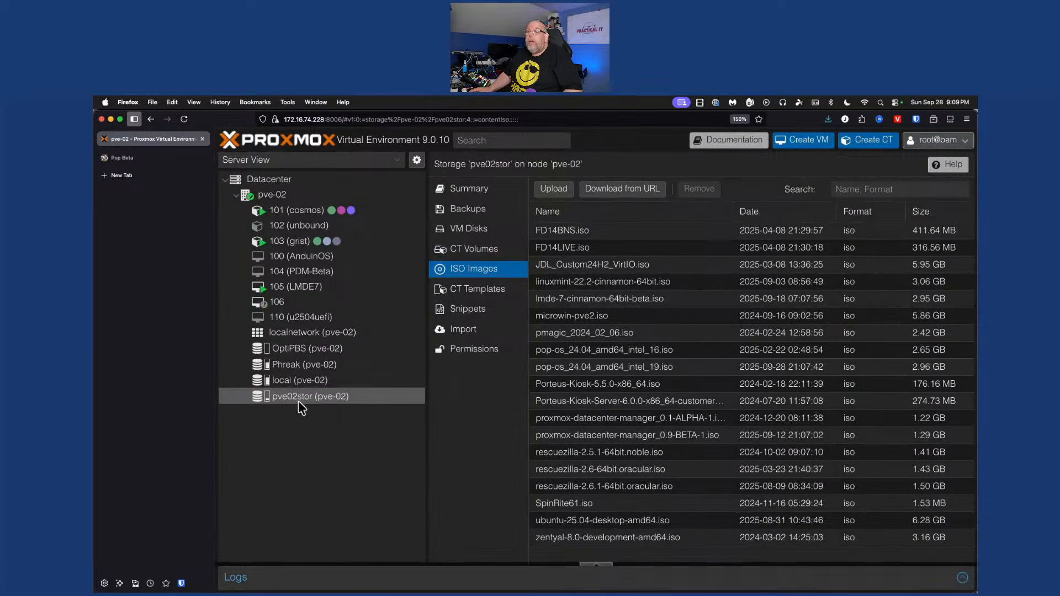
{"action": "left_click", "coordinate": [315, 301]}
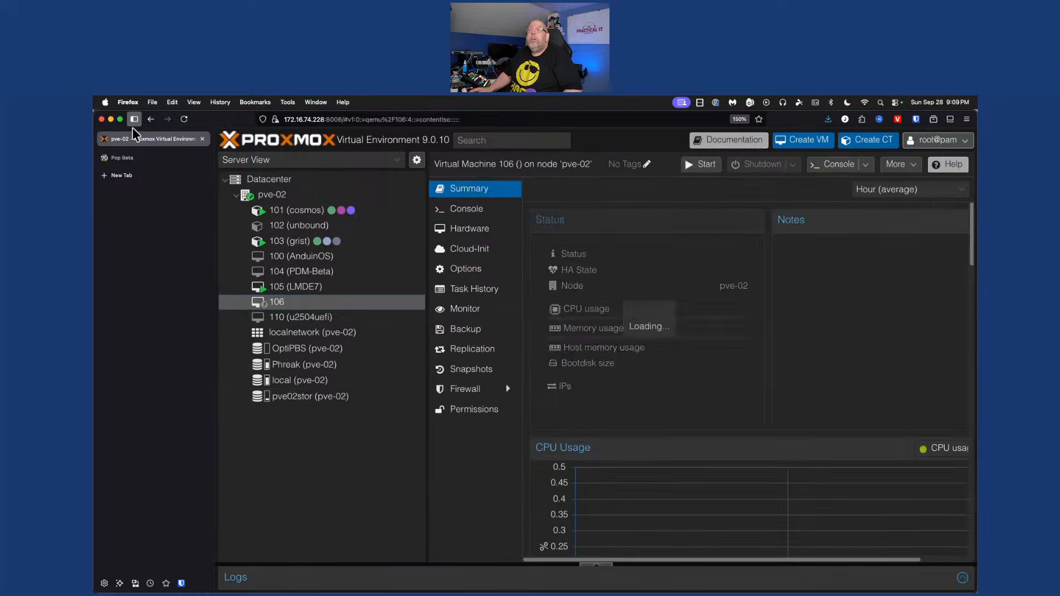
In VM 106's console, twice boot 'Try or Install Pop_OS', each failing with a bad shim signature
{"action": "left_click", "coordinate": [132, 120]}
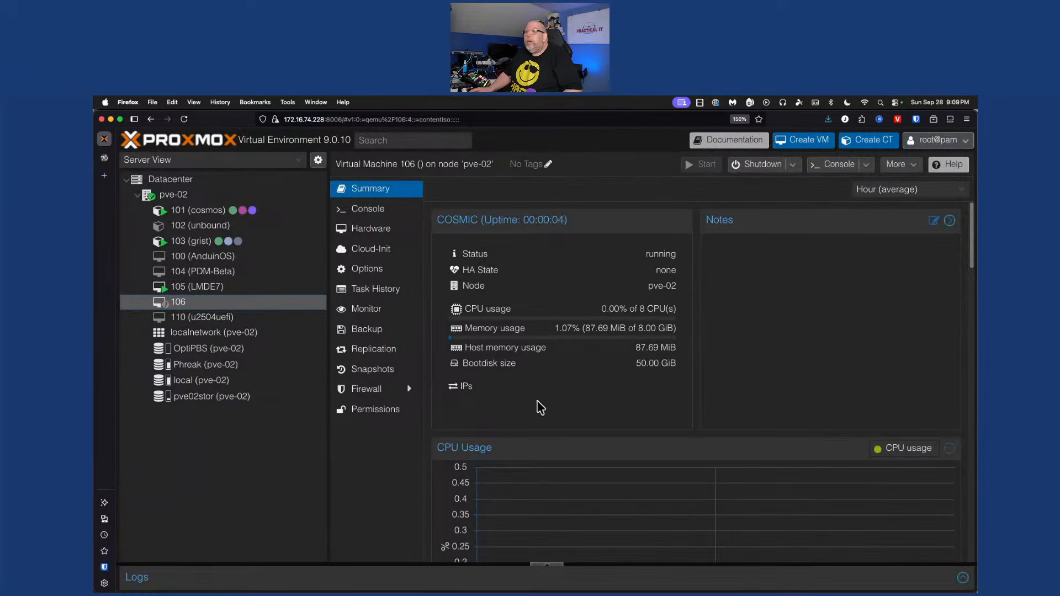
{"action": "left_click", "coordinate": [365, 213]}
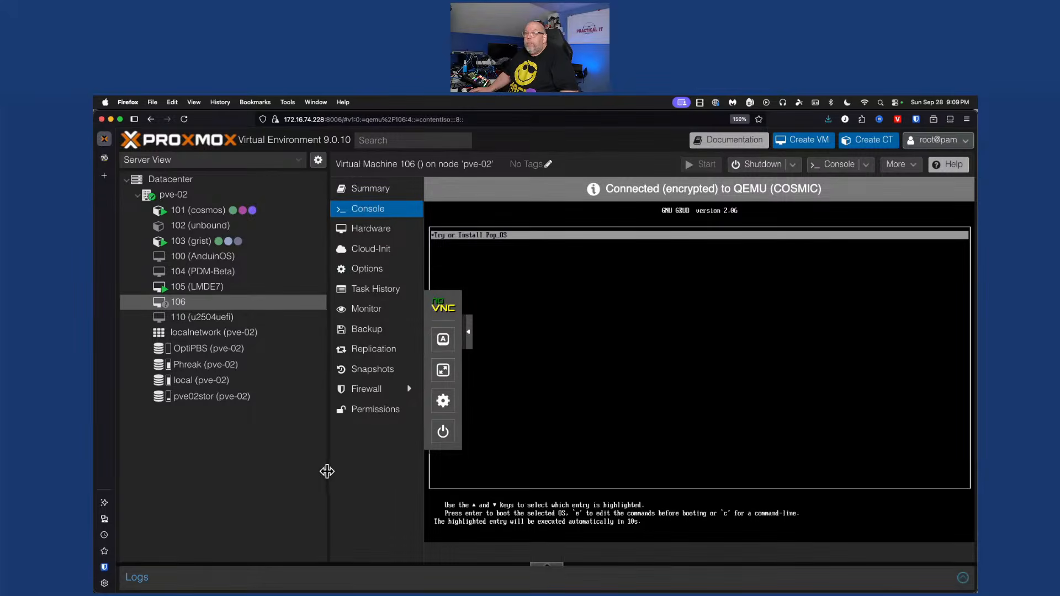
{"action": "left_click_drag", "start_coordinate": [326, 471], "coordinate": [250, 473]}
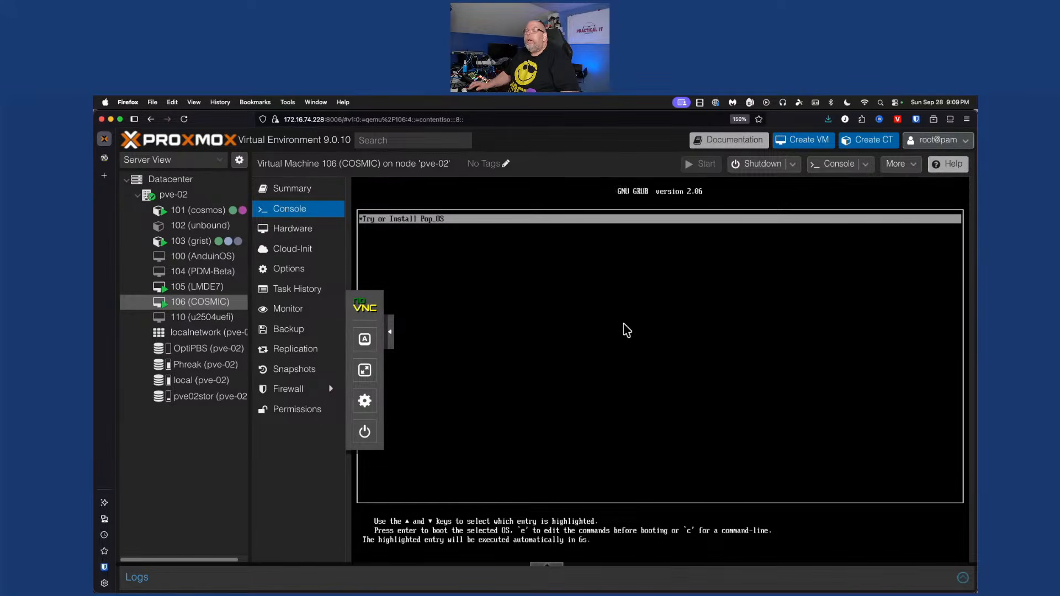
{"action": "key", "text": "Return"}
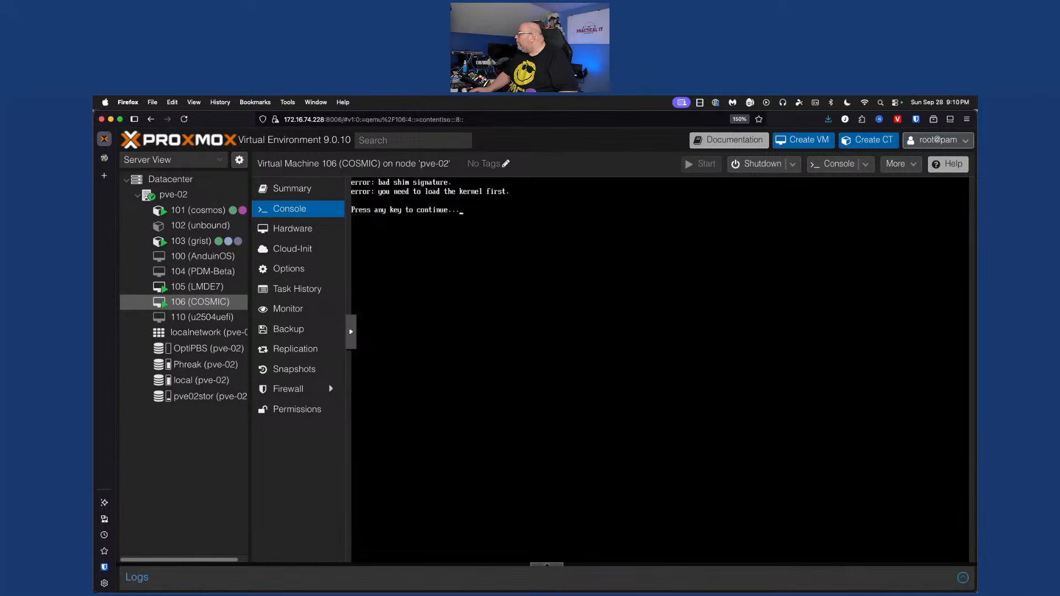
{"action": "key", "text": "Return"}
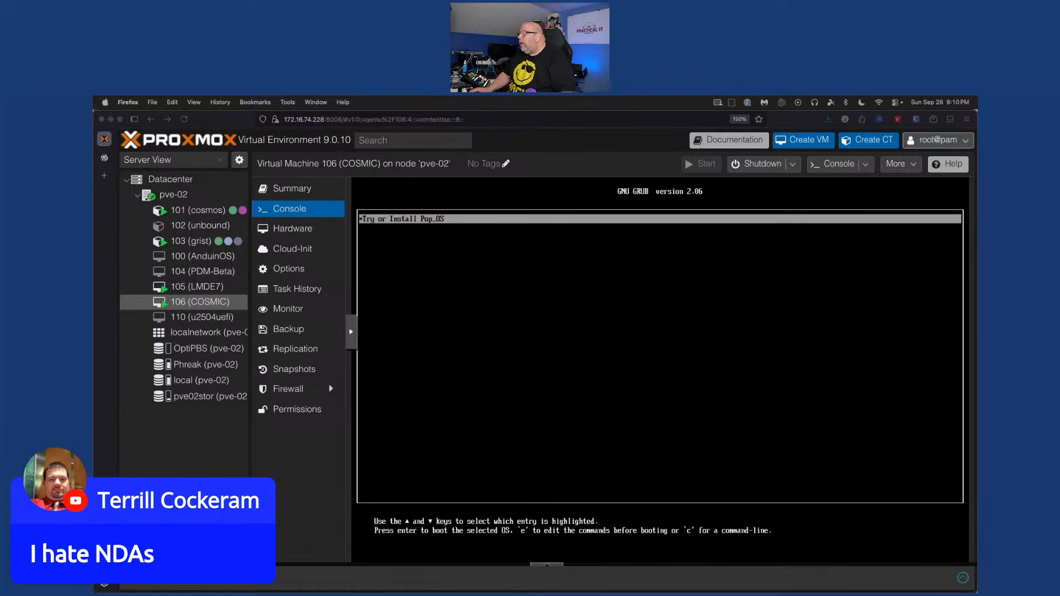
{"action": "left_click", "coordinate": [734, 323]}
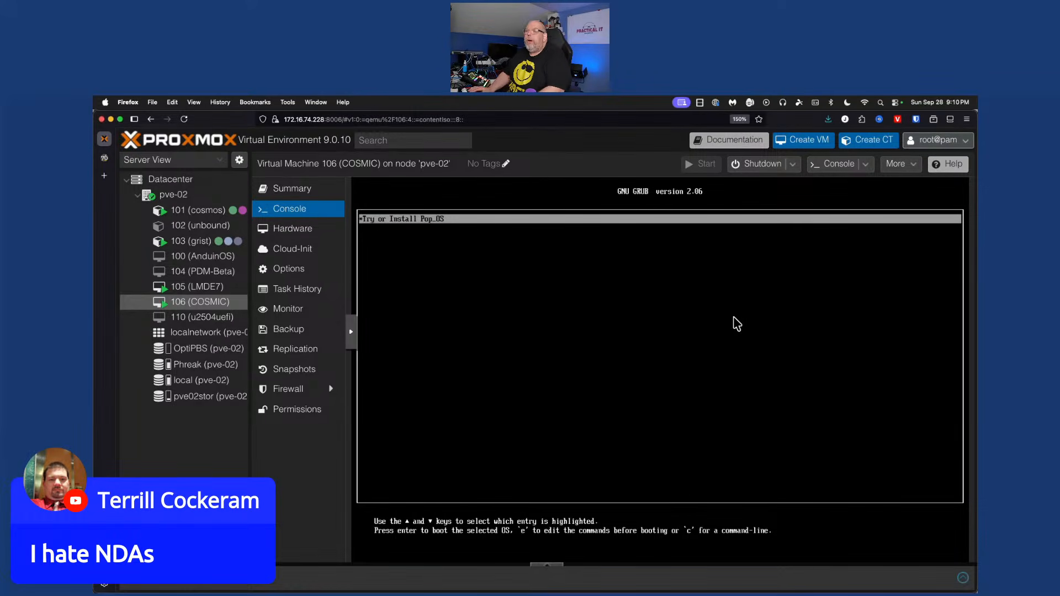
{"action": "key", "text": "Return"}
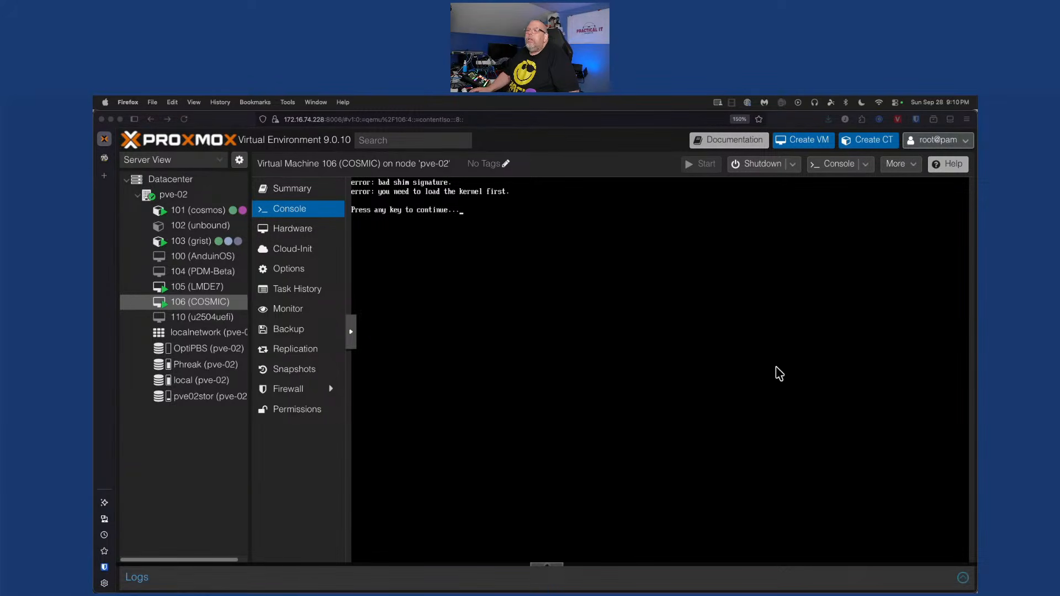
{"action": "left_click", "coordinate": [537, 280]}
{"action": "key", "text": "Return"}
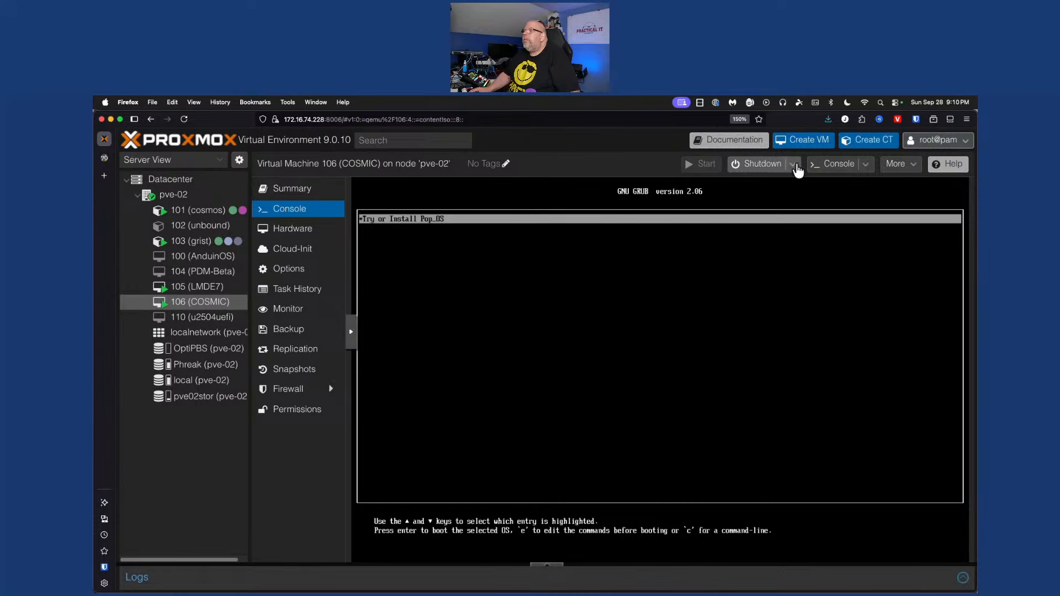
Stop VM 106 immediately
{"action": "left_click", "coordinate": [793, 165]}
{"action": "left_click", "coordinate": [771, 231]}
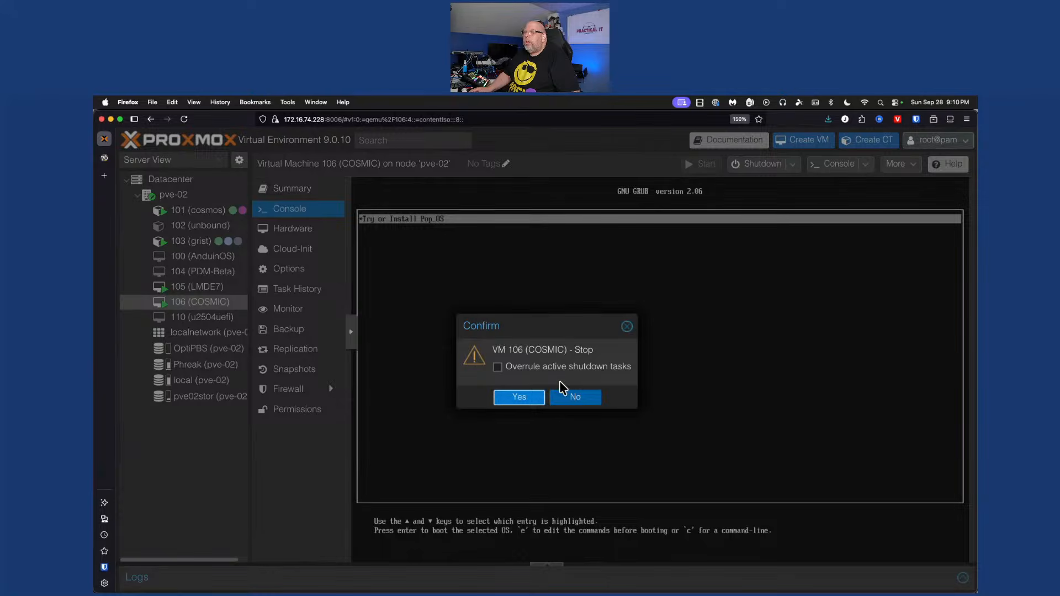
{"action": "left_click", "coordinate": [516, 400]}
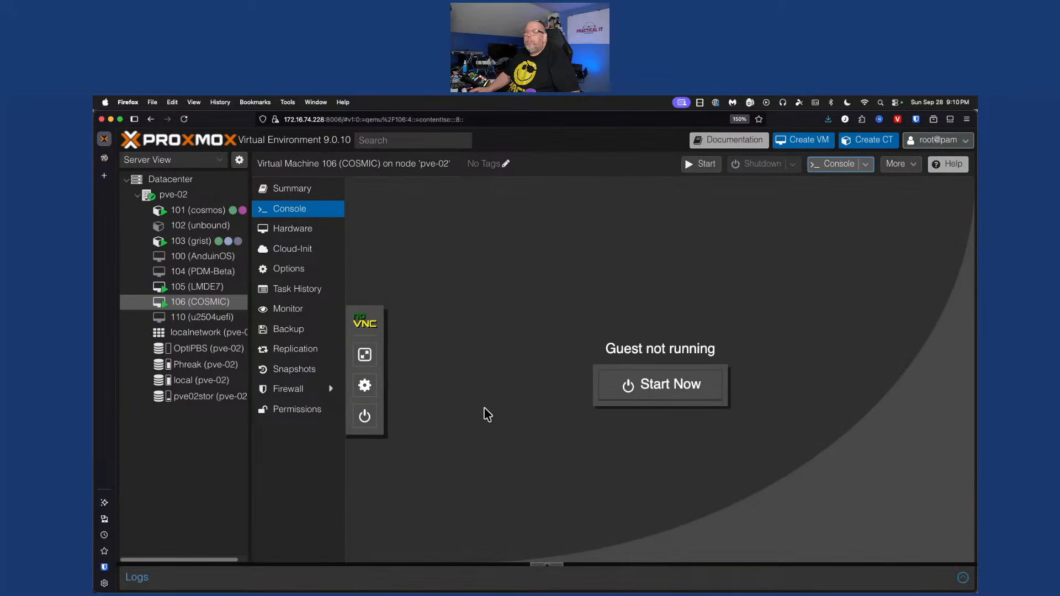
Change VM 106's BIOS from OVMF (UEFI) to SeaBIOS in its hardware settings
{"action": "left_click", "coordinate": [301, 271]}
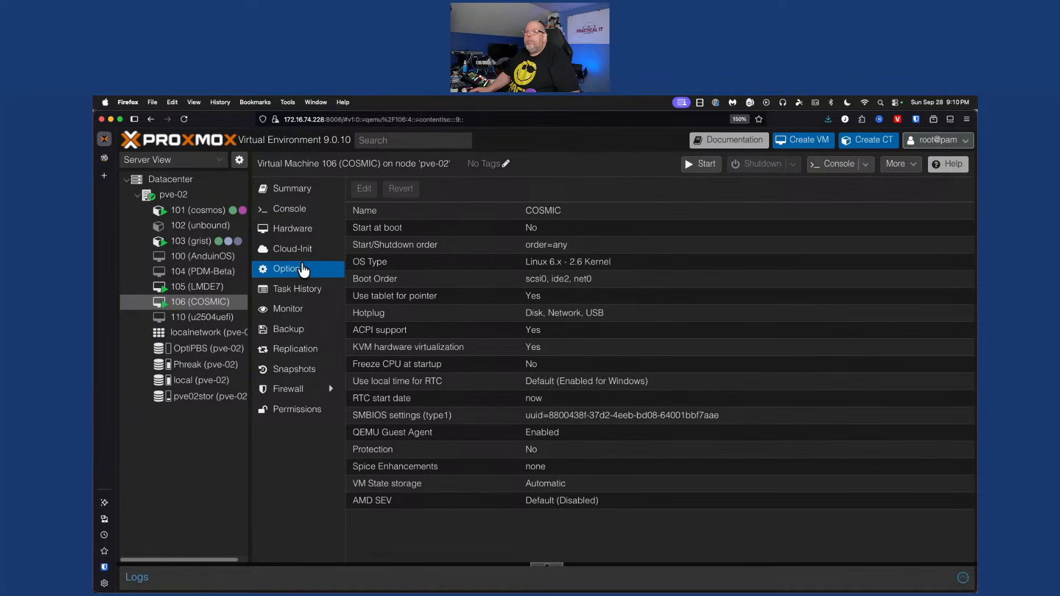
{"action": "left_click", "coordinate": [287, 228]}
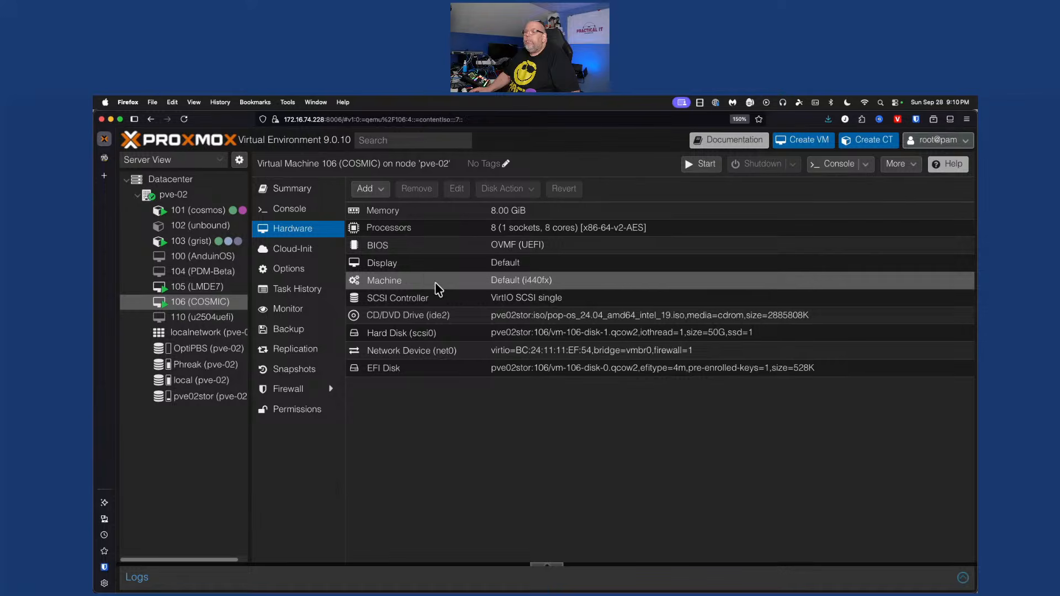
{"action": "double_click", "coordinate": [413, 247]}
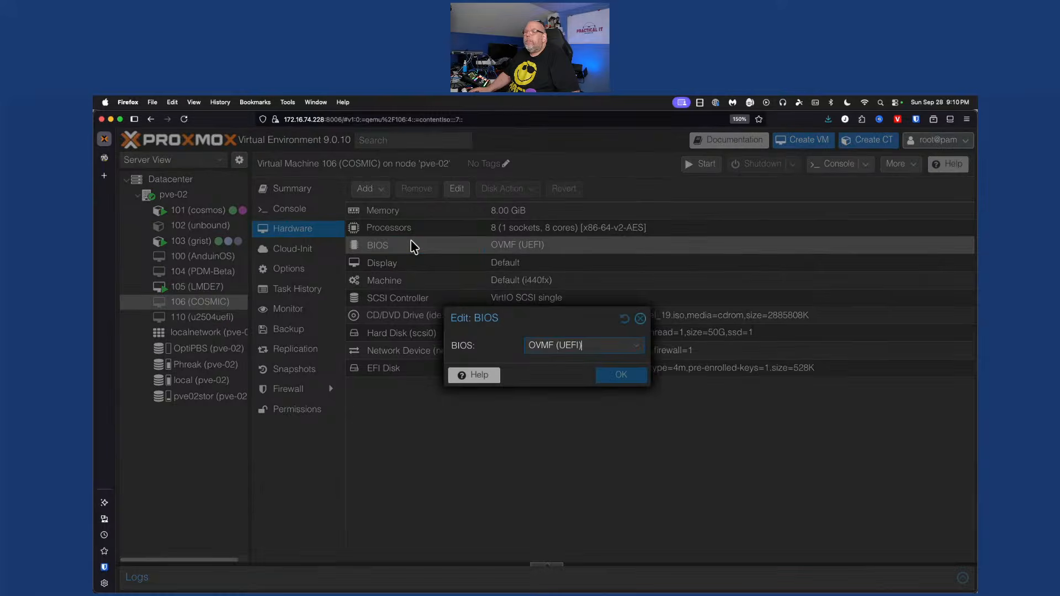
{"action": "left_click", "coordinate": [561, 346]}
{"action": "left_click", "coordinate": [561, 377]}
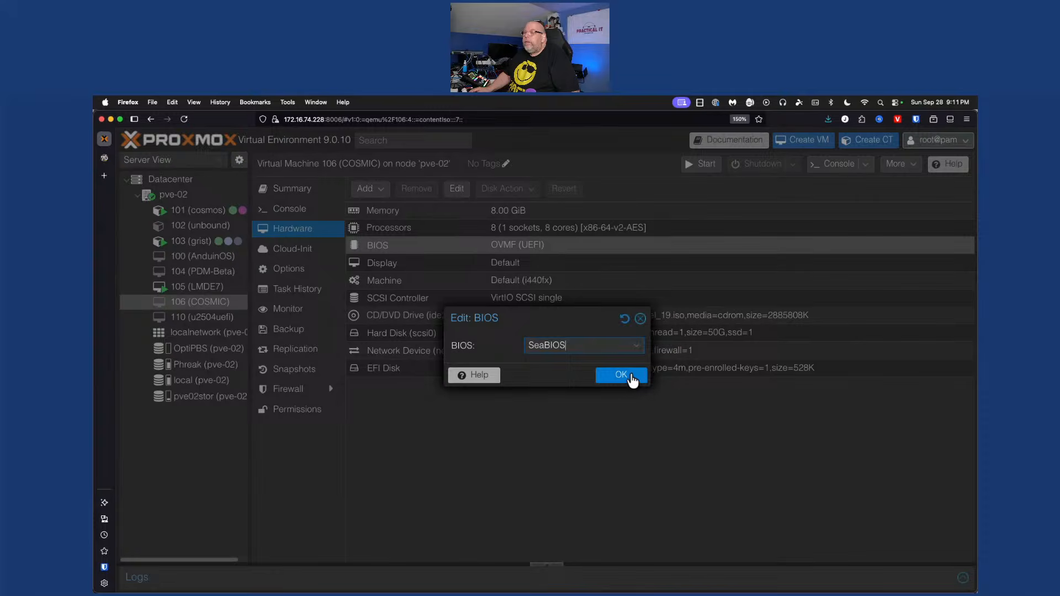
{"action": "left_click", "coordinate": [631, 375]}
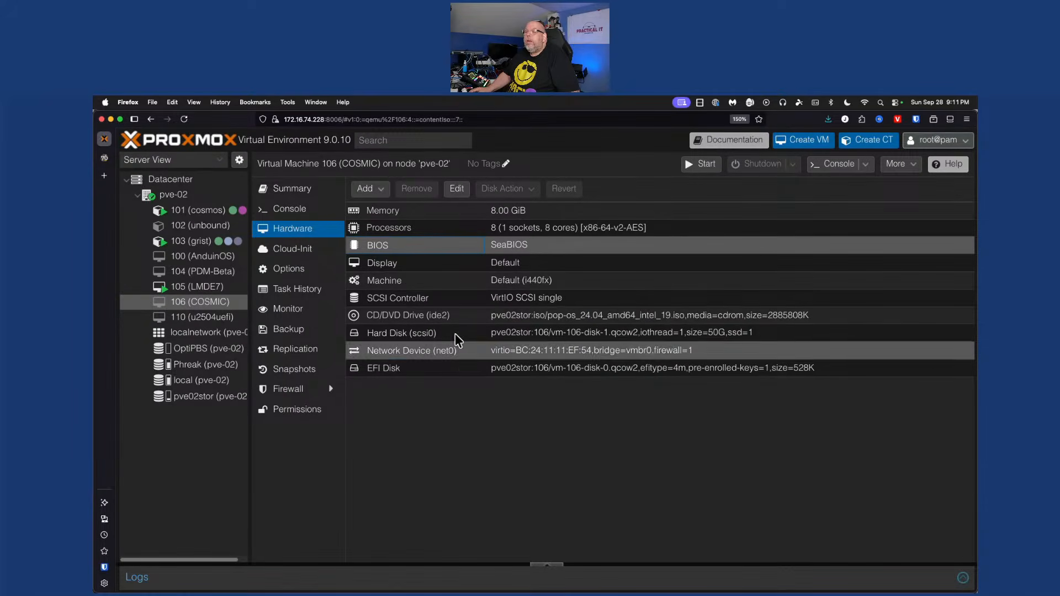
Remove the EFI Disk from VM 106's hardware
{"action": "left_click", "coordinate": [457, 370]}
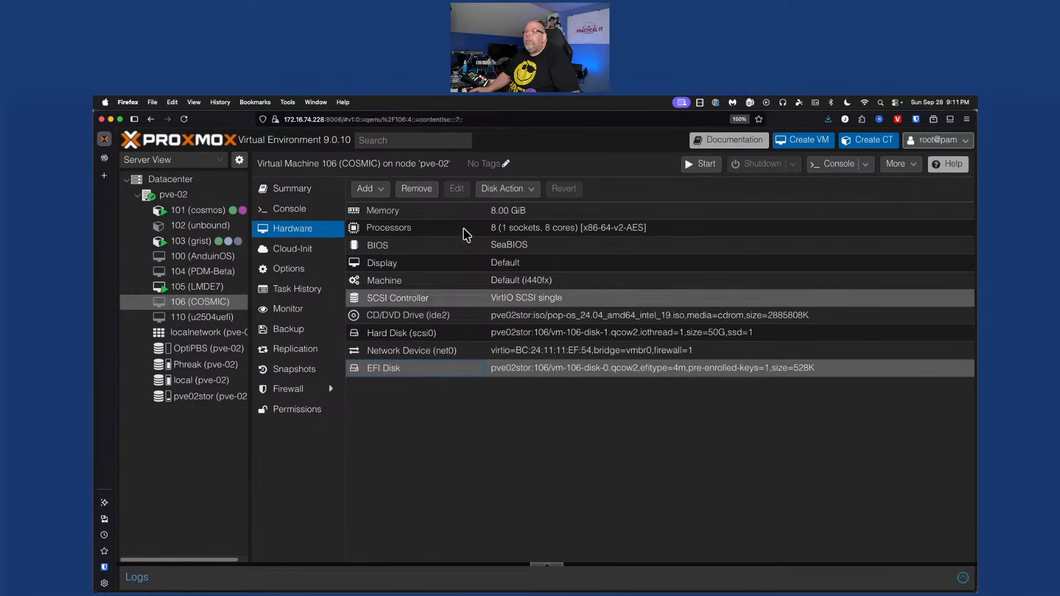
{"action": "left_click", "coordinate": [415, 190]}
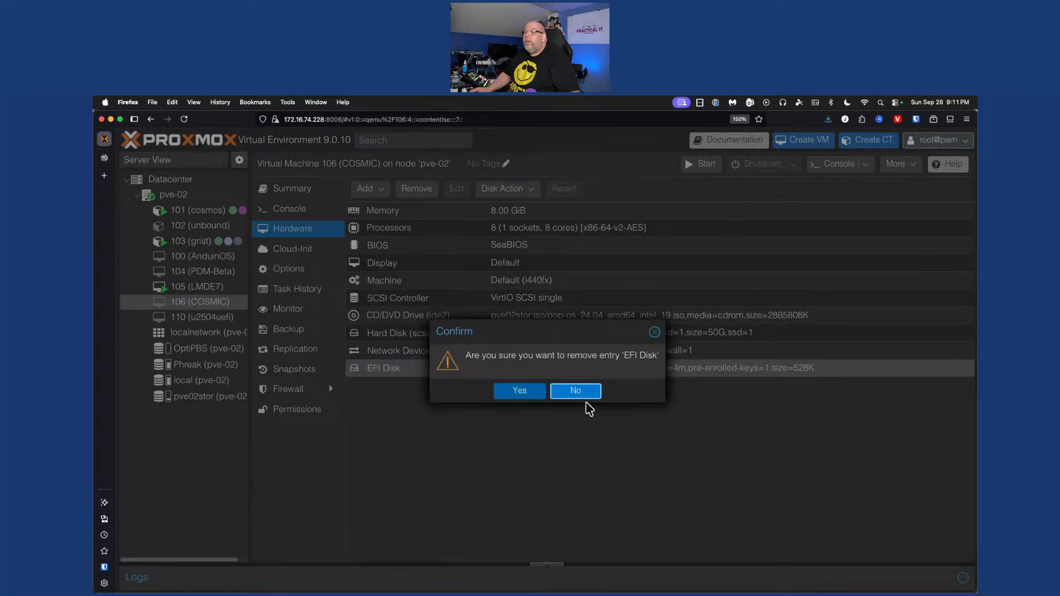
{"action": "left_click", "coordinate": [574, 393]}
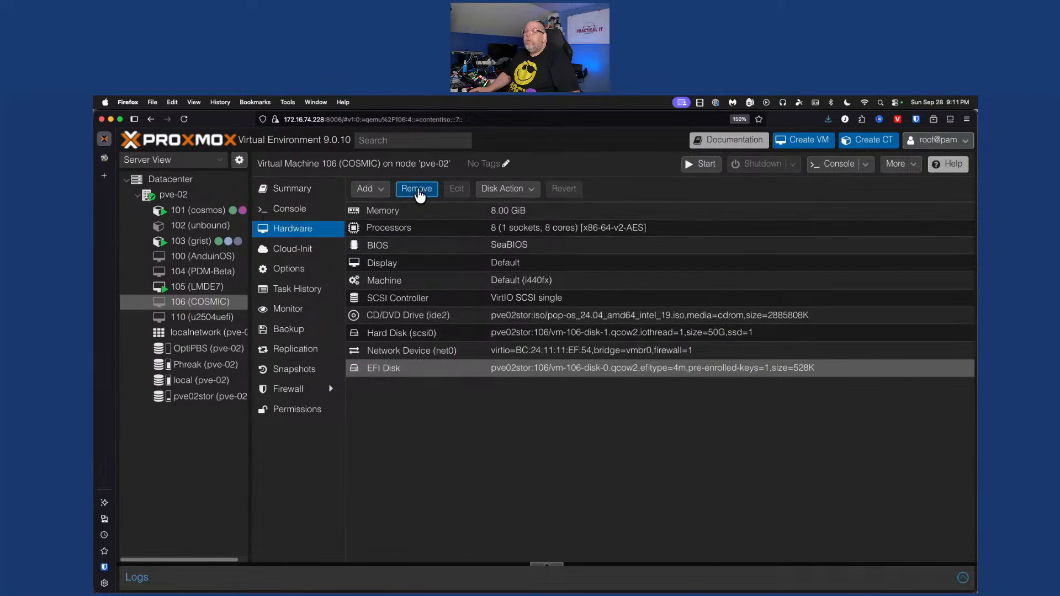
{"action": "left_click", "coordinate": [417, 190]}
{"action": "left_click", "coordinate": [510, 394]}
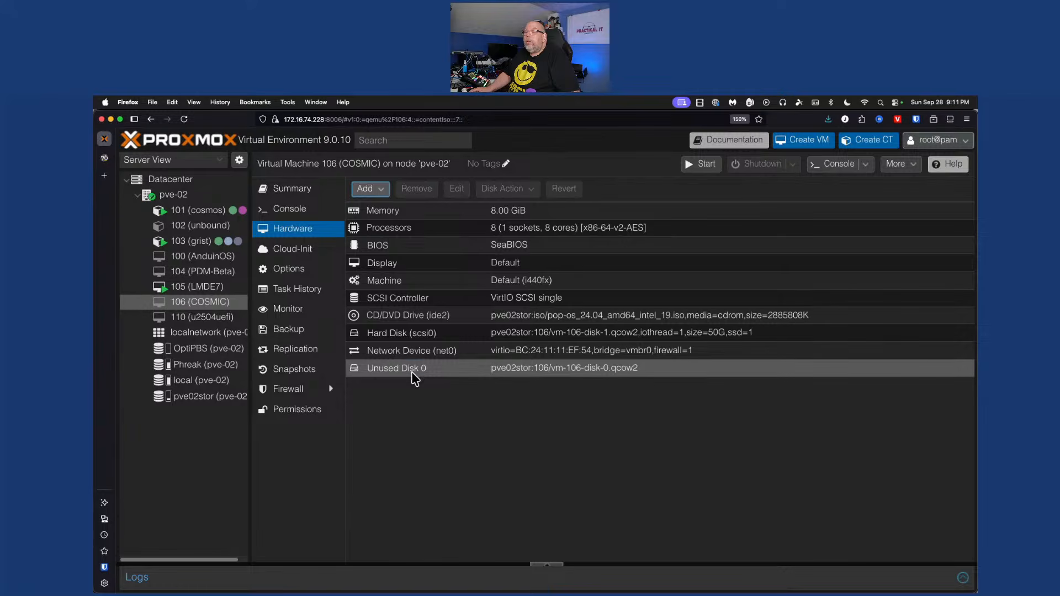
Permanently delete the leftover Unused Disk 0 (vm-106-disk-0)
{"action": "left_click", "coordinate": [413, 374]}
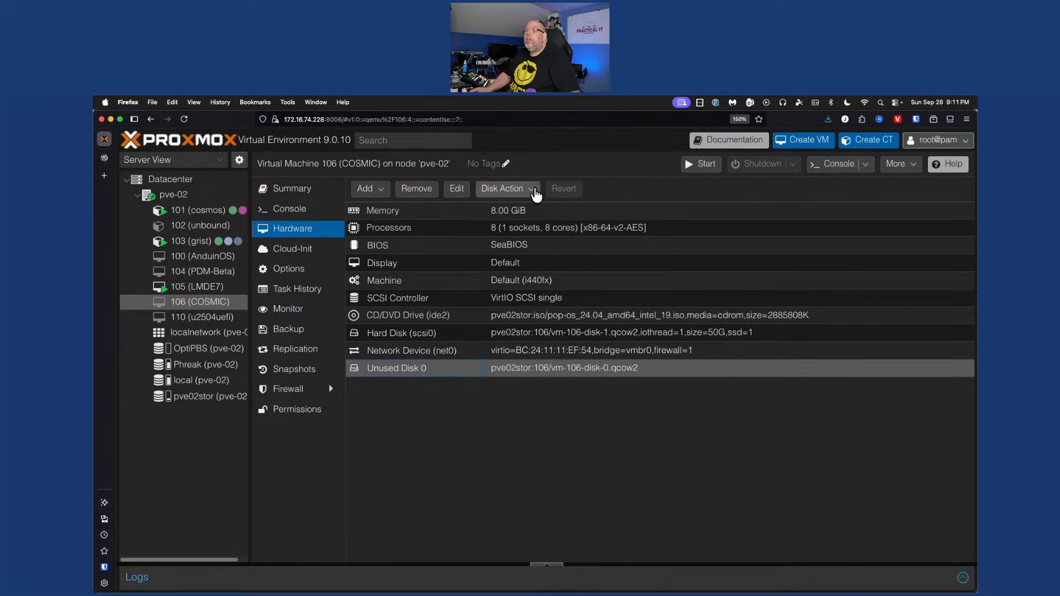
{"action": "left_click", "coordinate": [533, 190]}
{"action": "left_click", "coordinate": [533, 191]}
{"action": "left_click", "coordinate": [417, 189]}
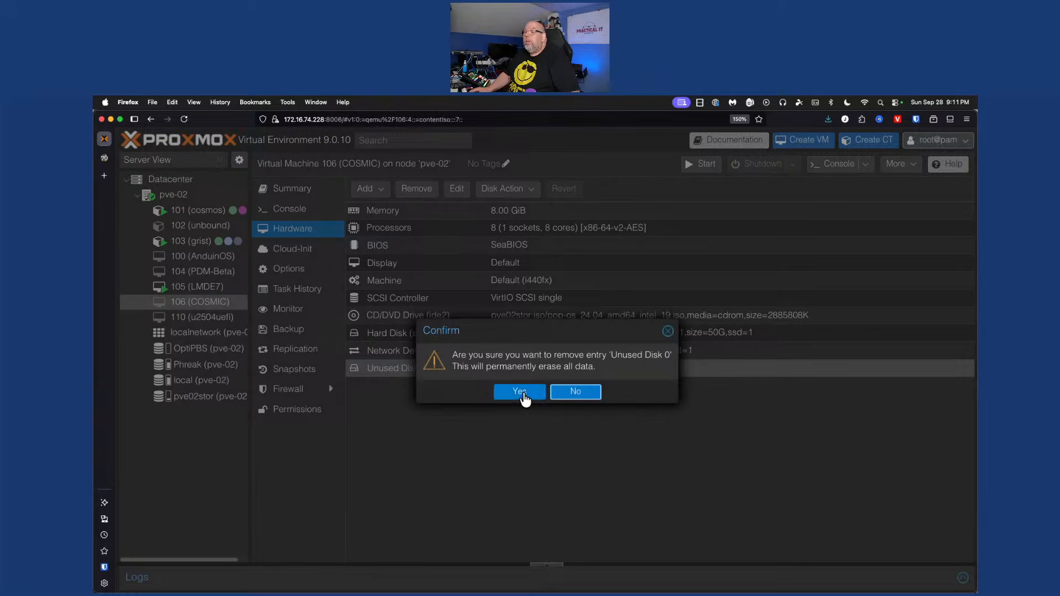
{"action": "left_click", "coordinate": [520, 392]}
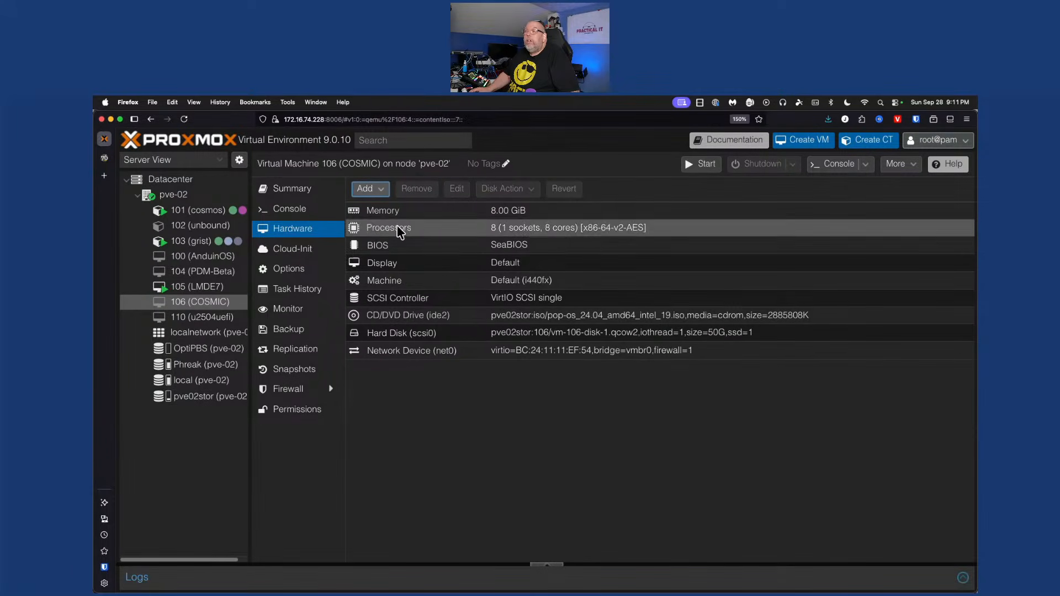
{"action": "left_click", "coordinate": [296, 209]}
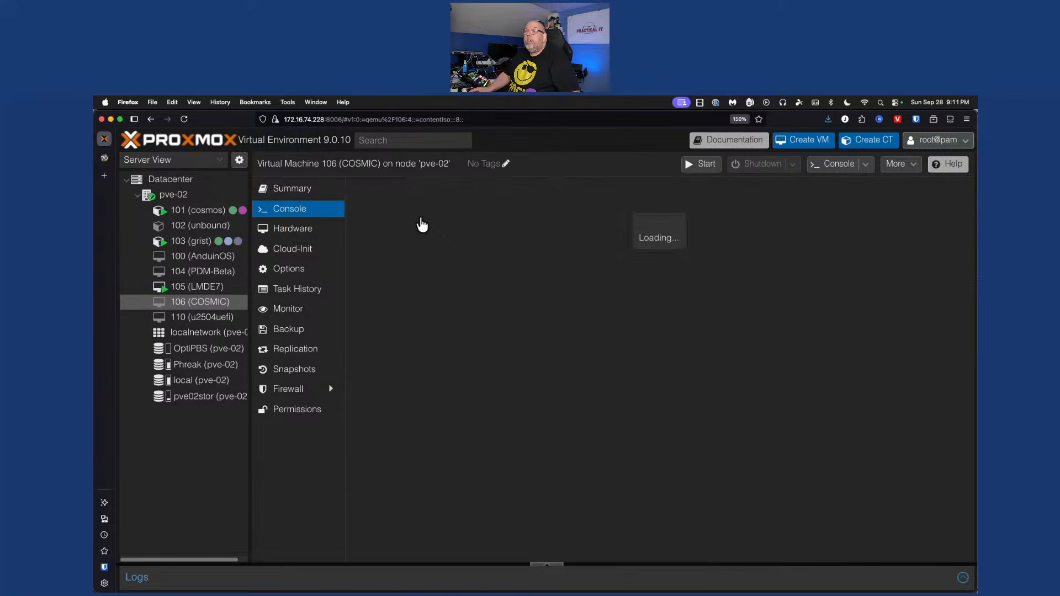
Start VM 106 from the console and let the Pop!_OS live ISO boot to language selection
{"action": "left_click", "coordinate": [656, 393]}
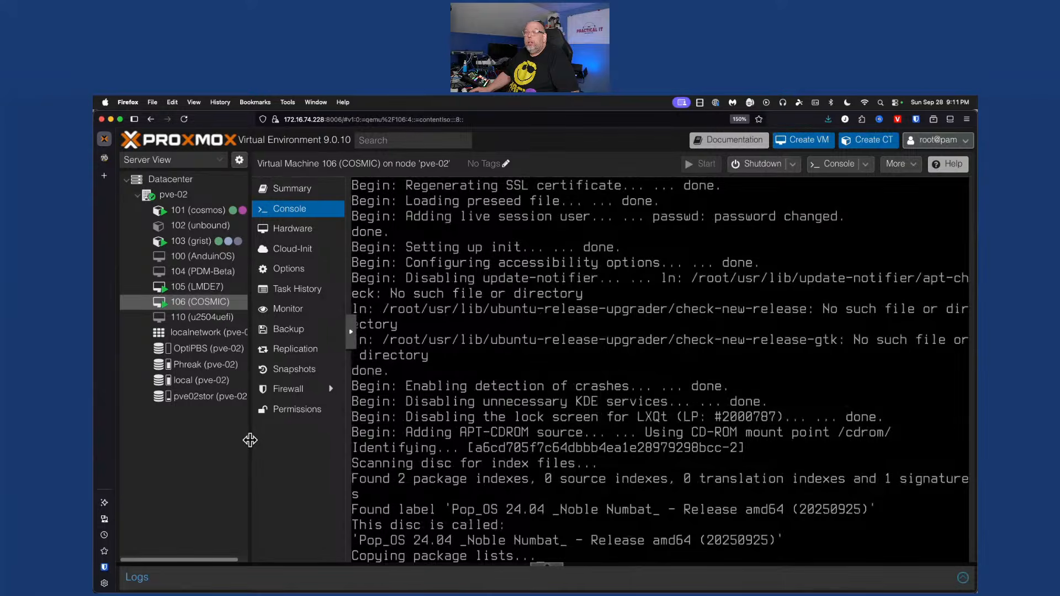
{"action": "left_click_drag", "start_coordinate": [236, 445], "coordinate": [209, 442]}
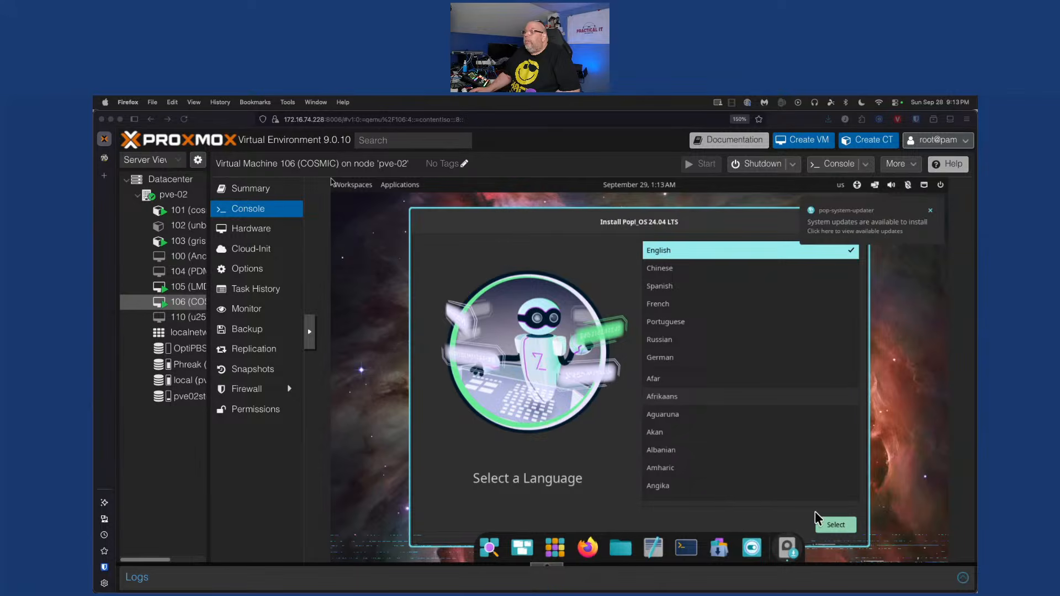
Choose English, United States, and the English (US) keyboard with the Default variant
{"action": "left_click", "coordinate": [843, 526]}
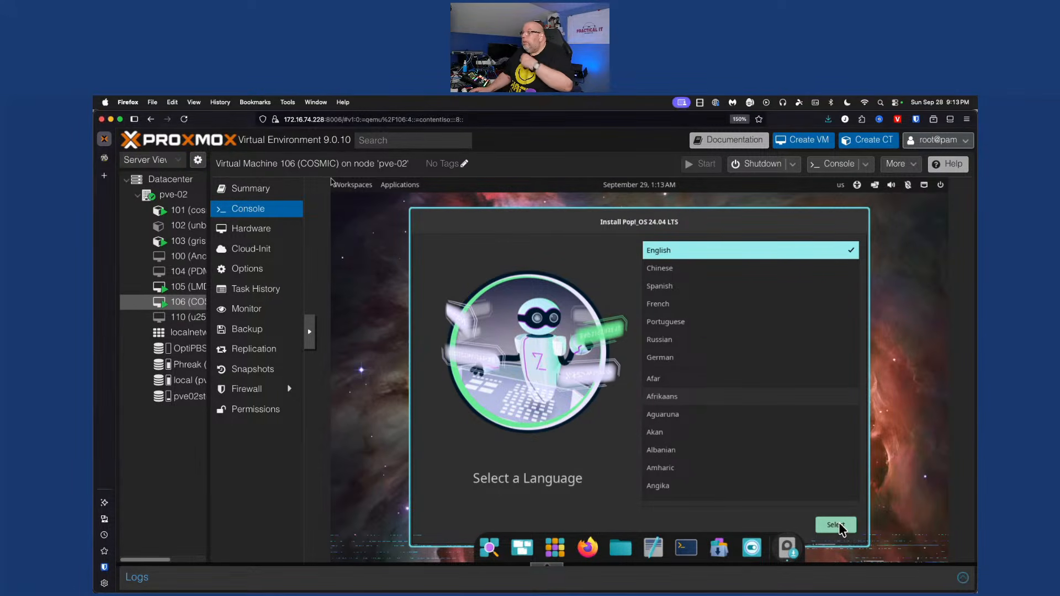
{"action": "left_click", "coordinate": [843, 526]}
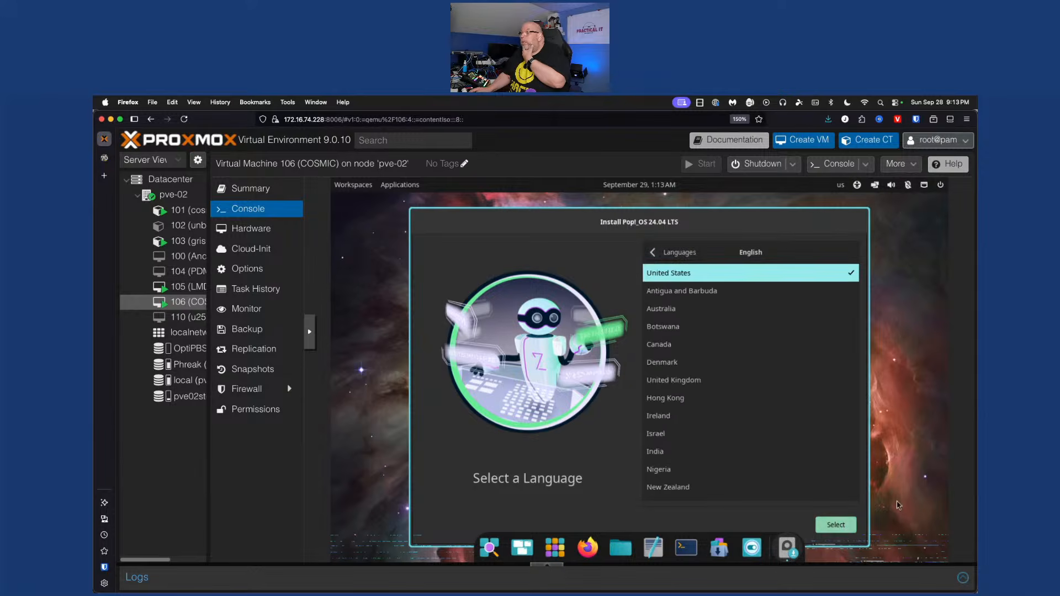
{"action": "left_click", "coordinate": [851, 532]}
{"action": "left_click", "coordinate": [849, 530]}
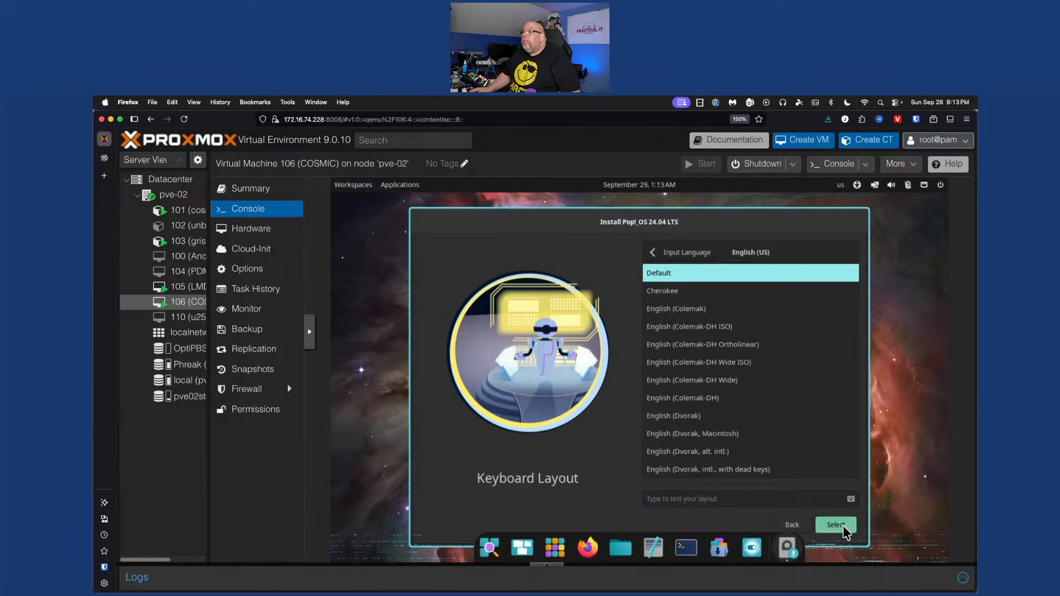
{"action": "left_click", "coordinate": [843, 526]}
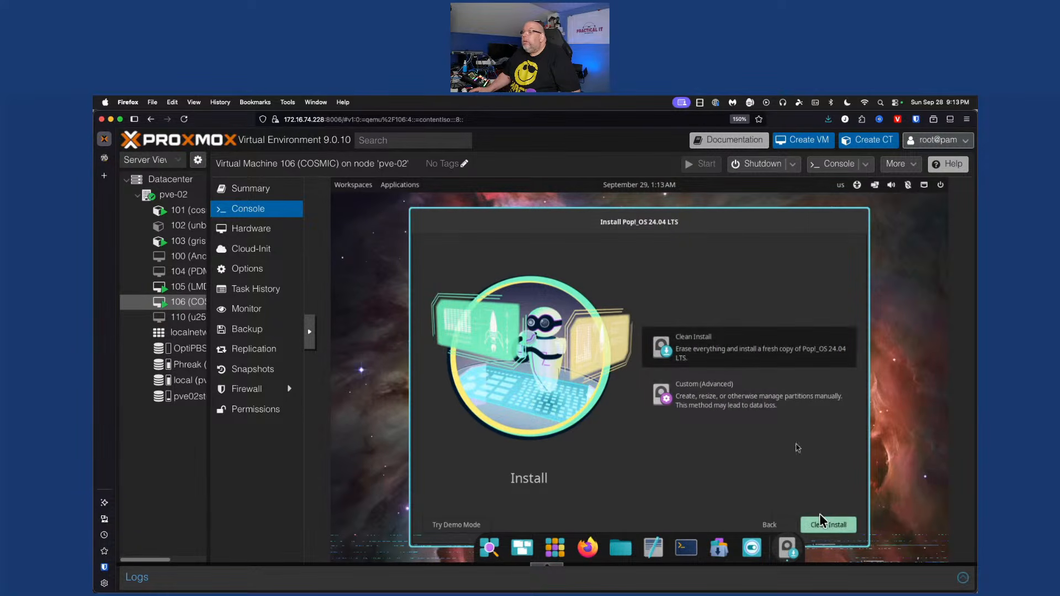
Choose Clean Install and erase the QEMU HARDDISK to install Pop!_OS
{"action": "left_click", "coordinate": [829, 523]}
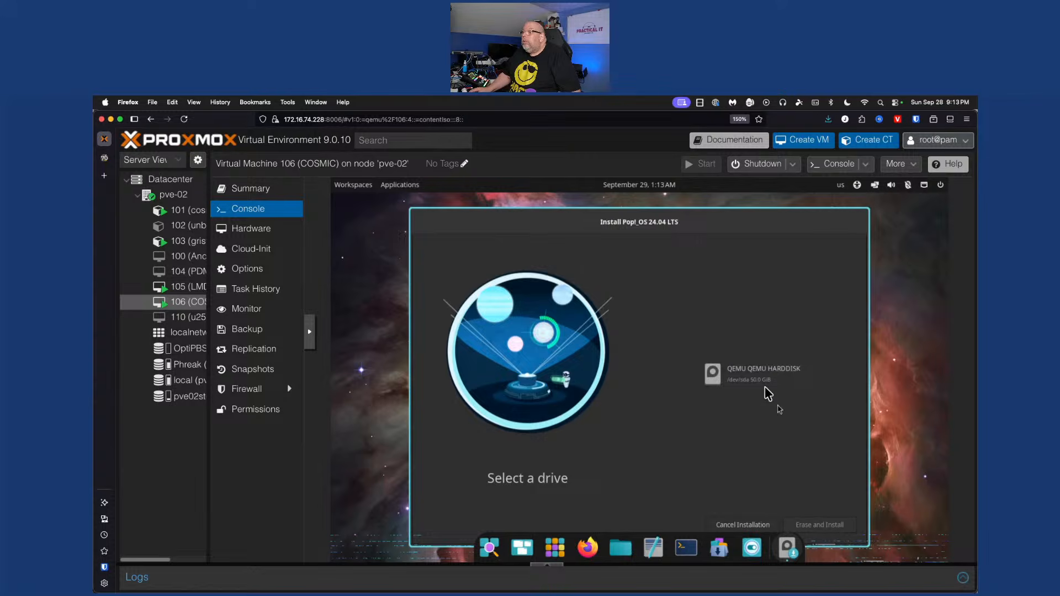
{"action": "left_click", "coordinate": [767, 393]}
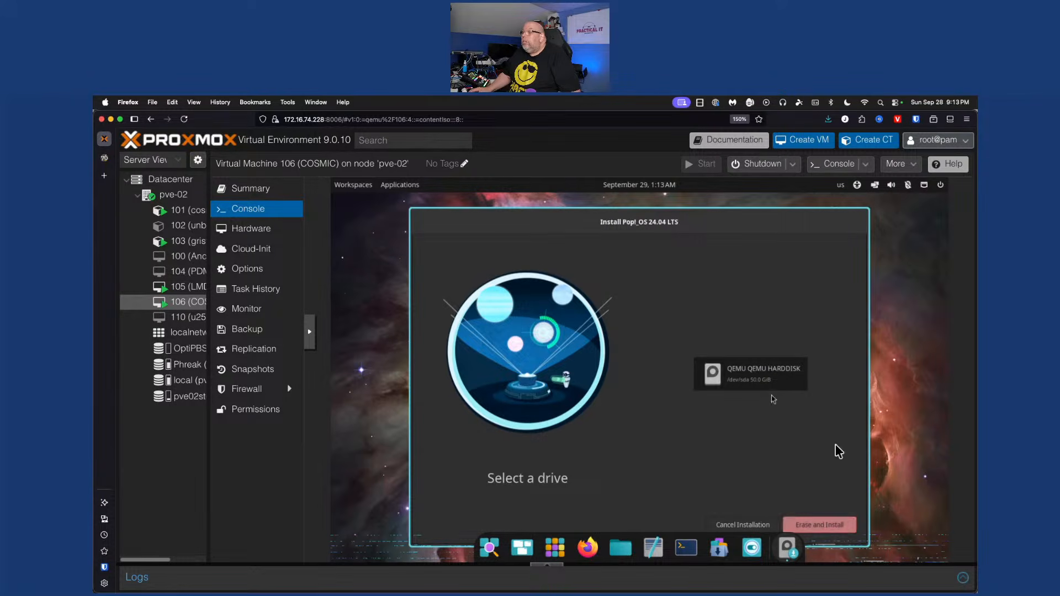
{"action": "left_click", "coordinate": [829, 524]}
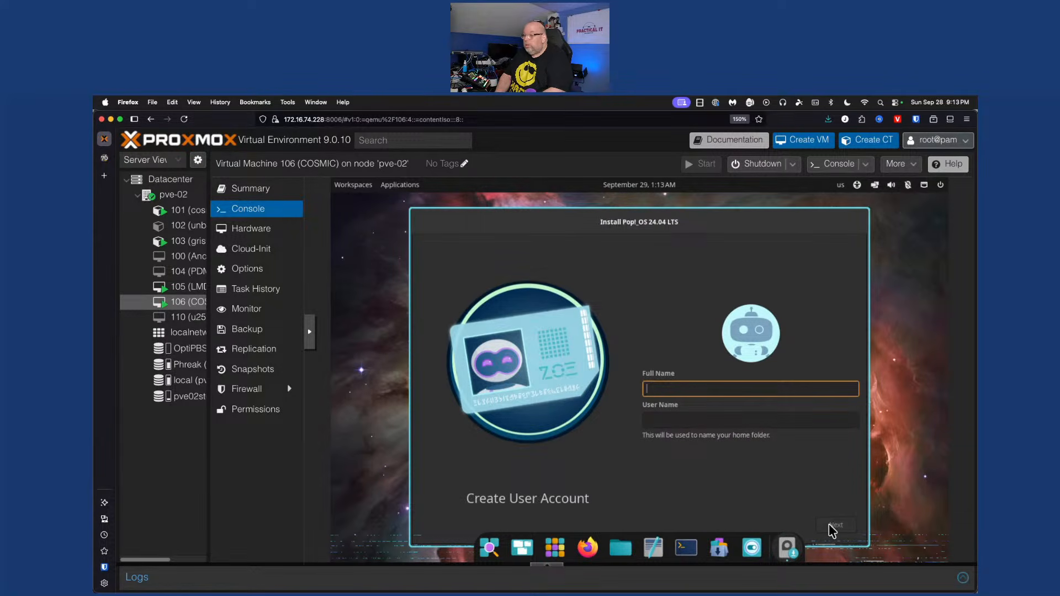
Create the installer's user account by entering the person's full name and a user name
{"action": "type", "text": "Jeremy"}
{"action": "key", "text": "Tab"}
{"action": "type", "text": "je"}
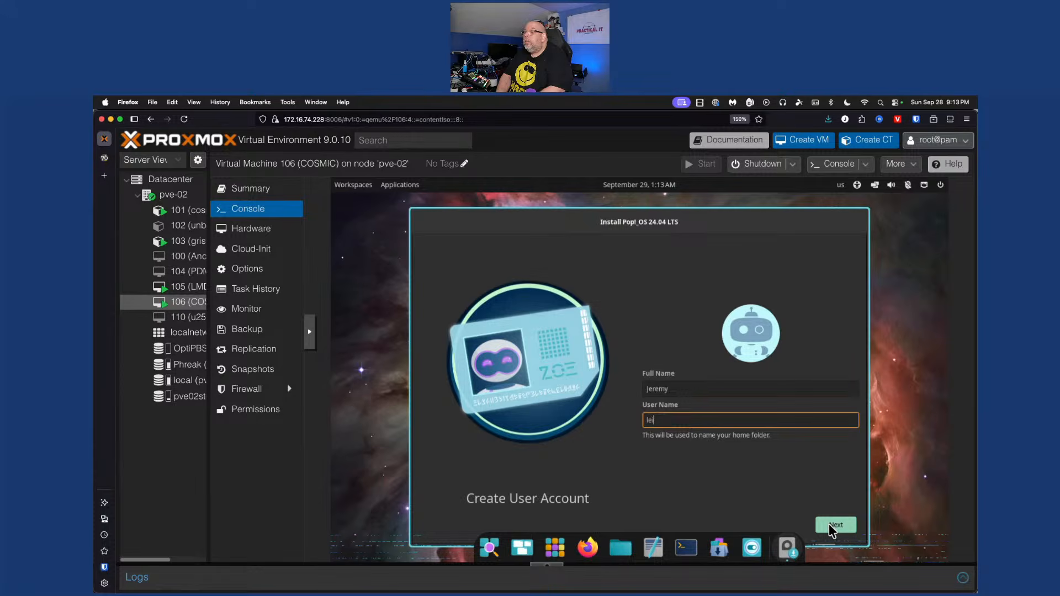
{"action": "type", "text": "remy"}
{"action": "left_click", "coordinate": [835, 524]}
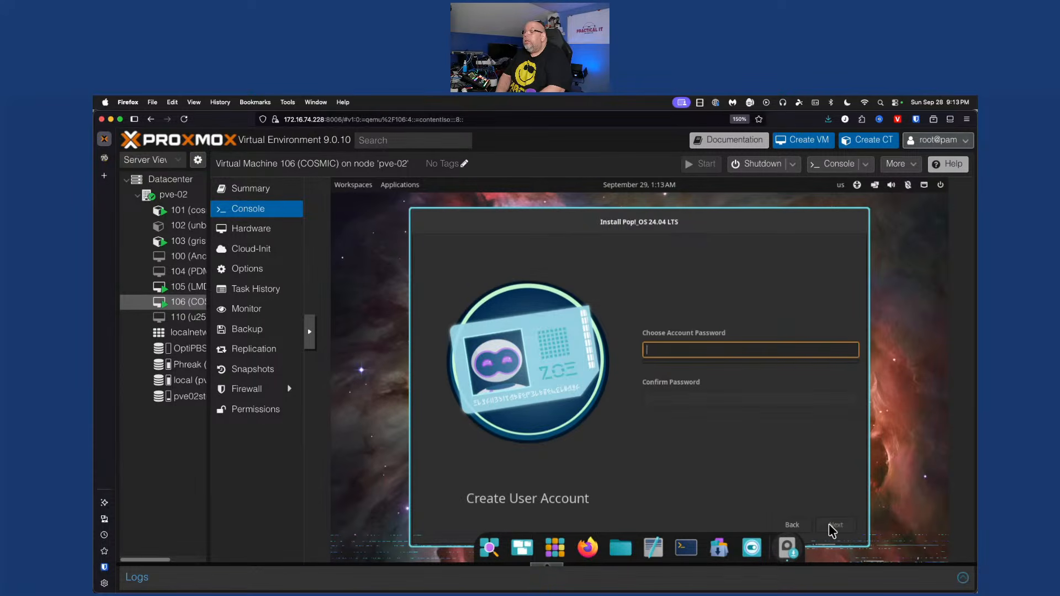
Set and confirm the account password, then decline drive encryption so partitioning begins
{"action": "type", "text": "••••••••••"}
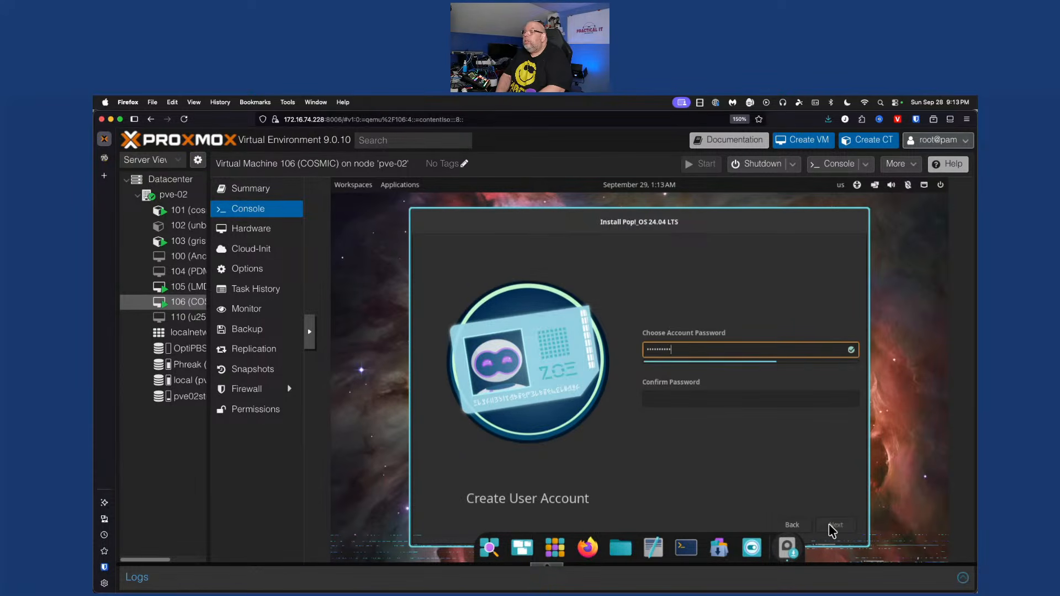
{"action": "key", "text": "Tab"}
{"action": "type", "text": "•••••••••"}
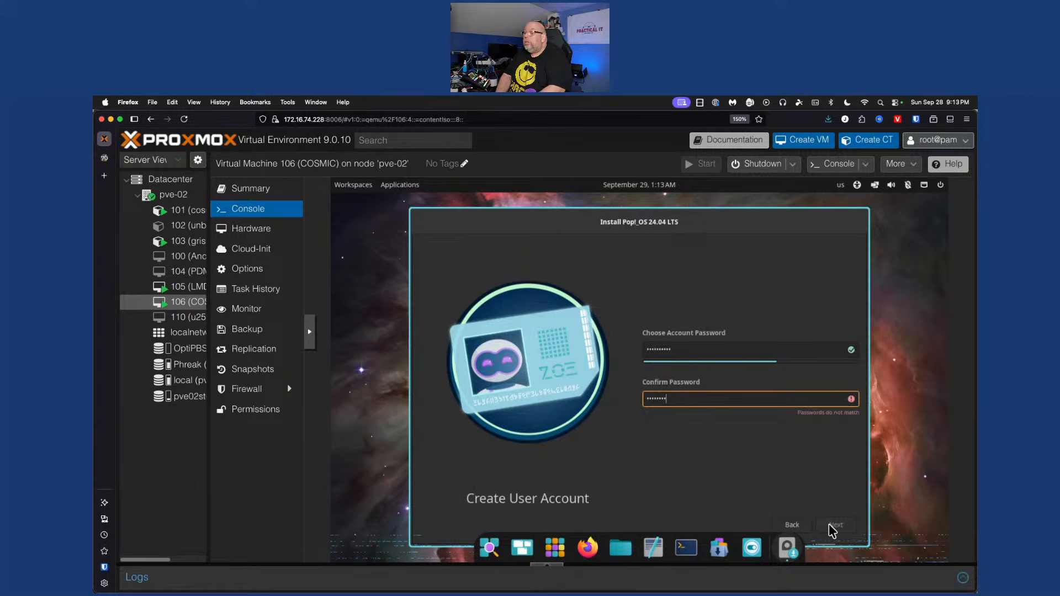
{"action": "type", "text": "•"}
{"action": "left_click", "coordinate": [829, 525]}
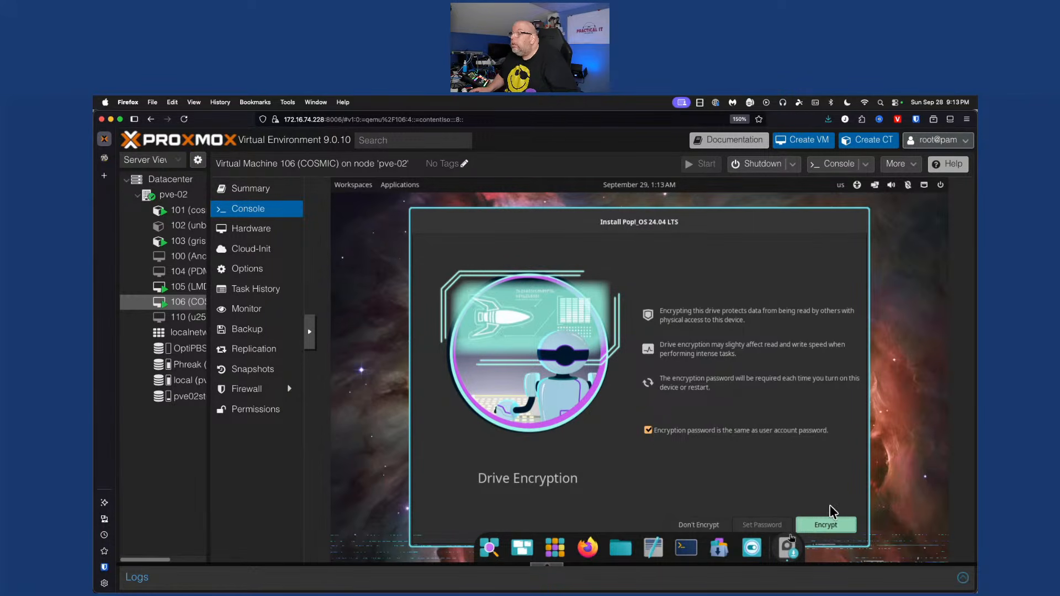
{"action": "left_click", "coordinate": [710, 524]}
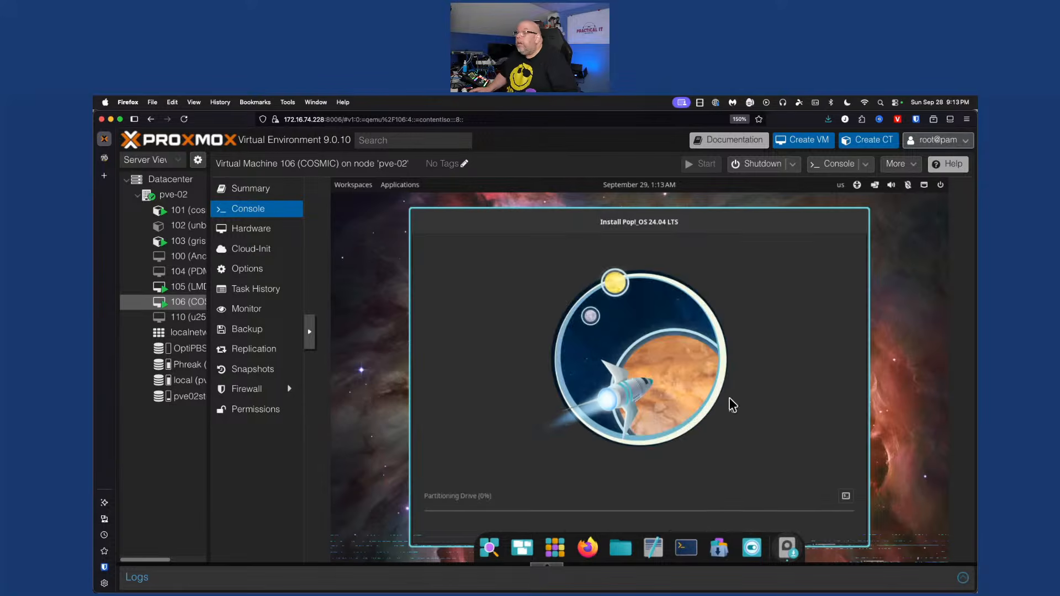
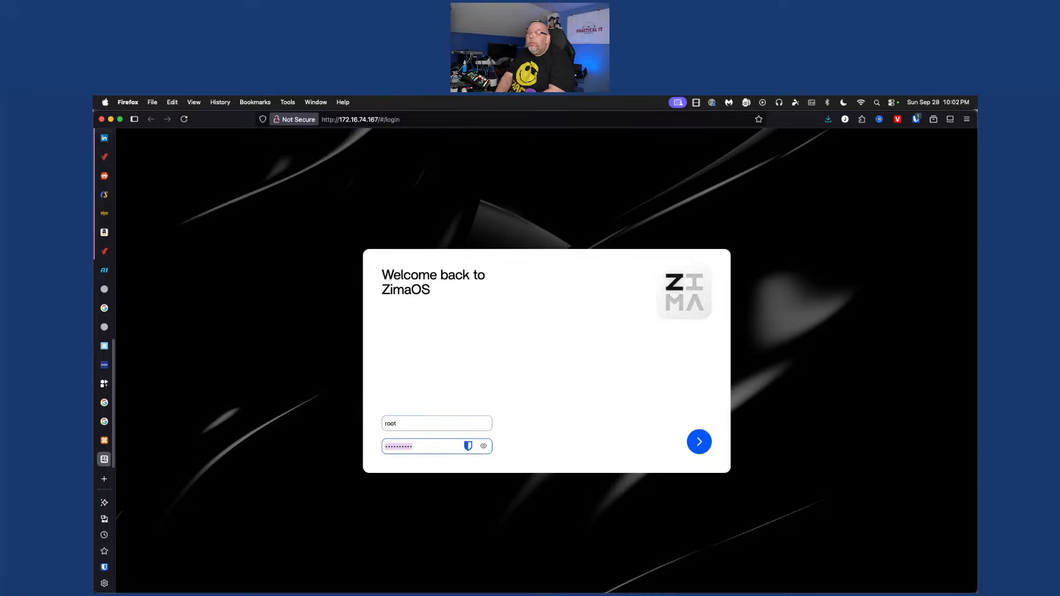
Submit the root login on the ZimaOS web UI, then view zima-test's Proxmox console
{"action": "key", "text": "Return"}
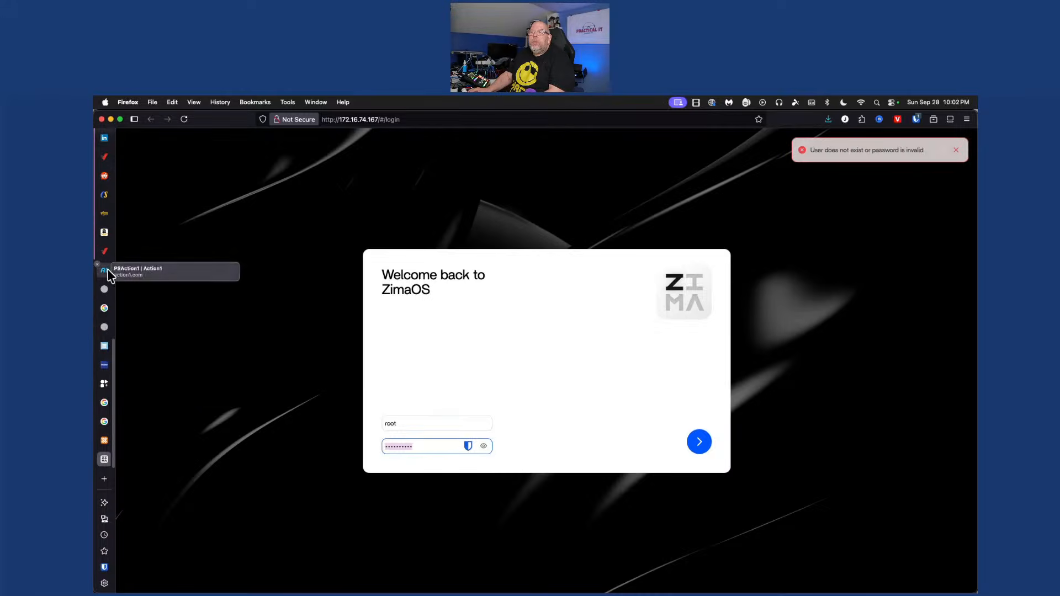
{"action": "scroll", "coordinate": [104, 276], "scroll_direction": "up", "scroll_amount": 10}
{"action": "scroll", "coordinate": [108, 237], "scroll_direction": "down", "scroll_amount": 5}
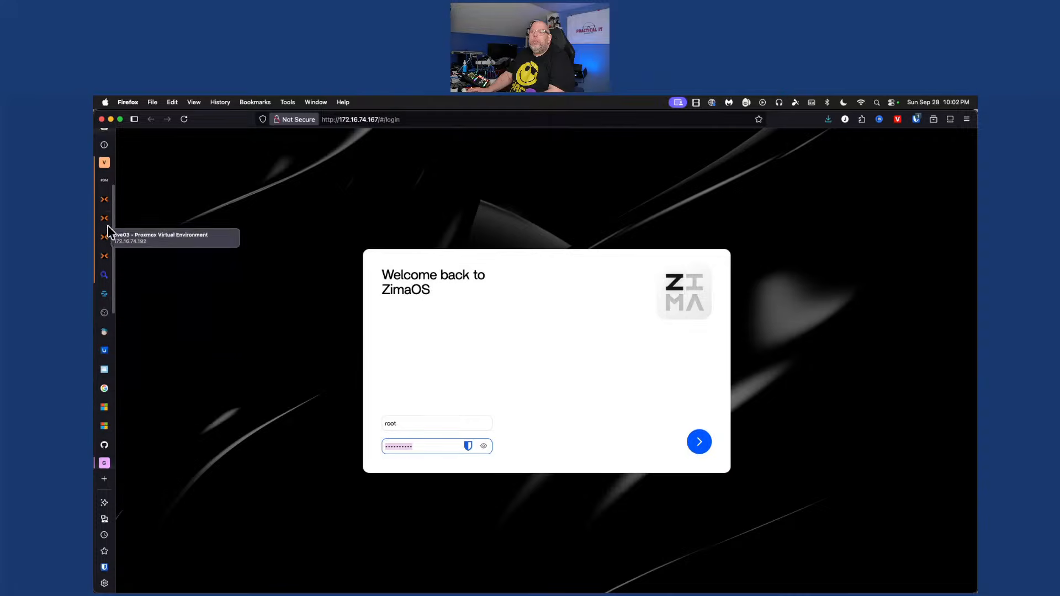
{"action": "left_click", "coordinate": [105, 197]}
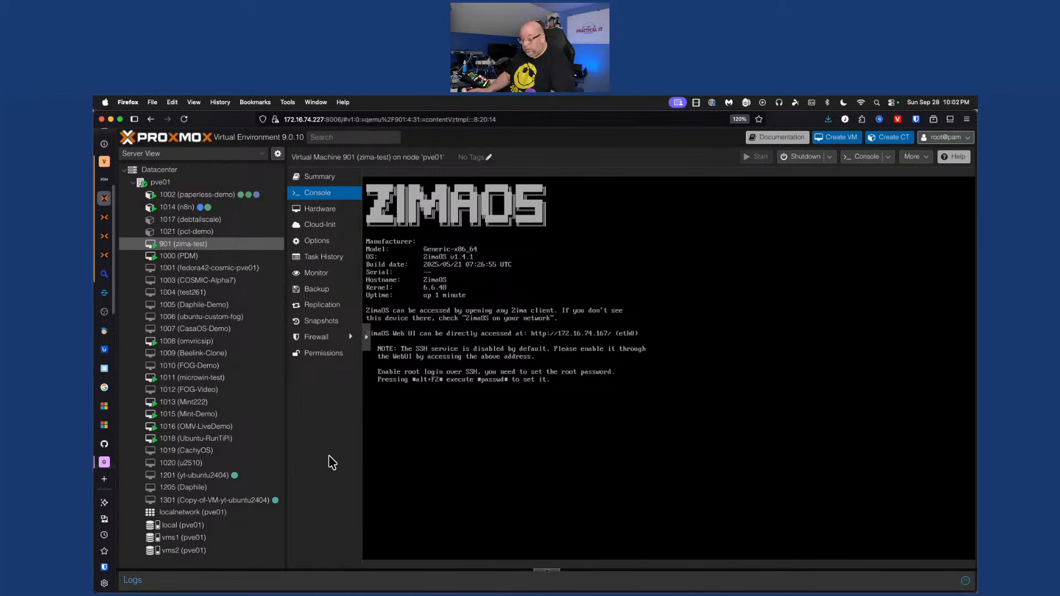
Search Google for 'zimaos default login', then go back to the ZimaOS login page
{"action": "key", "text": "super+t"}
{"action": "type", "text": "zimao"}
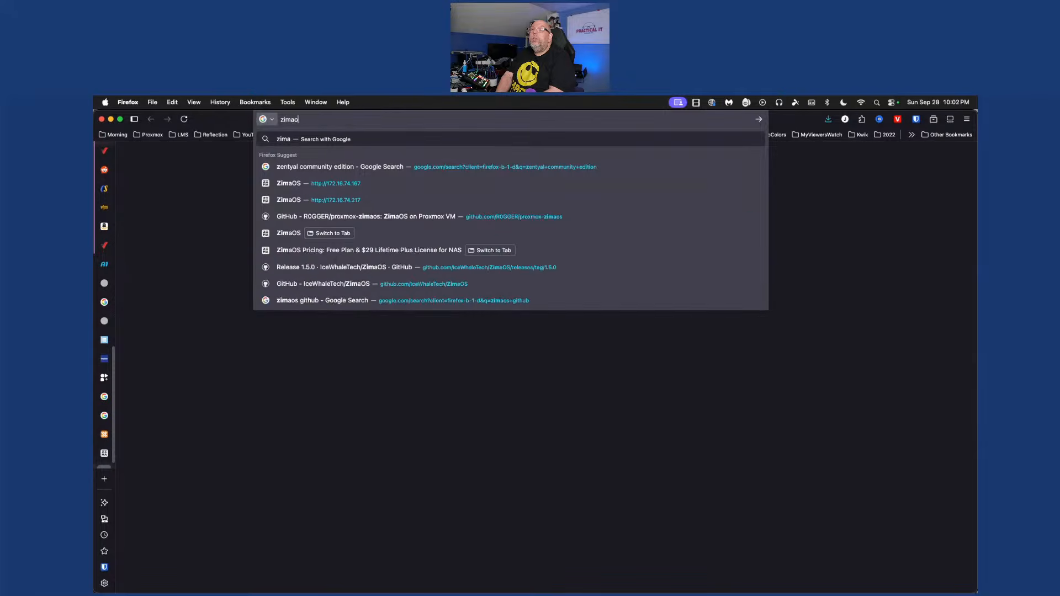
{"action": "type", "text": "s default "}
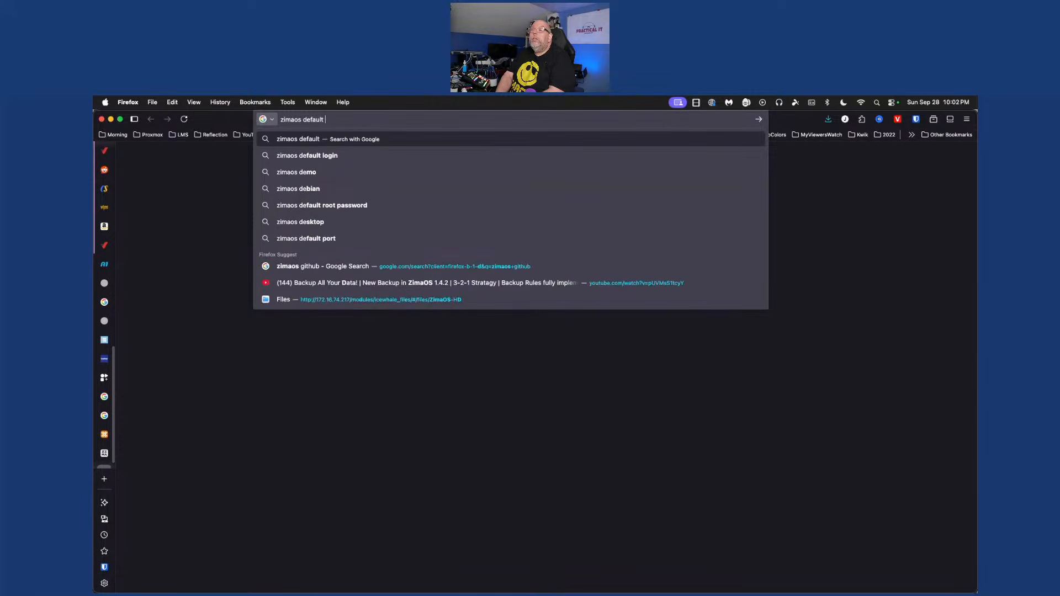
{"action": "type", "text": "login"}
{"action": "key", "text": "Return"}
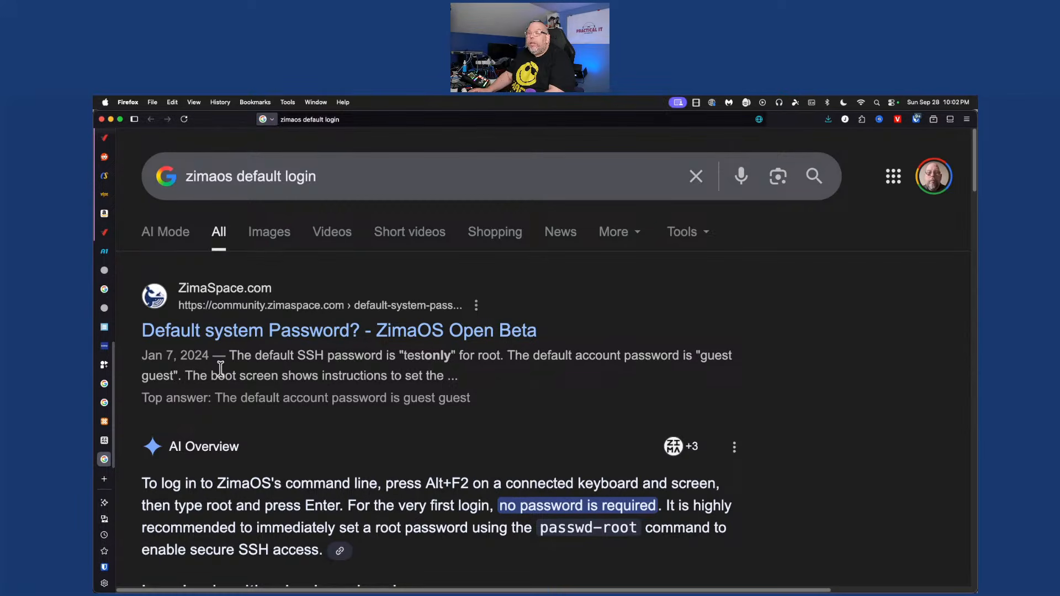
{"action": "left_click", "coordinate": [105, 440]}
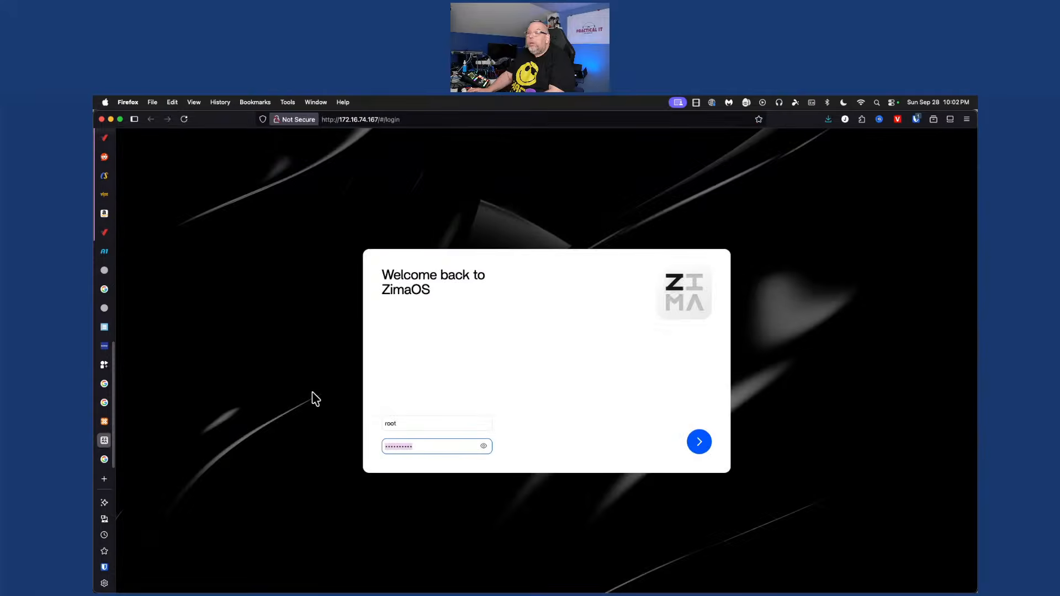
Try logging into the ZimaOS web UI with the guest account
{"action": "left_click", "coordinate": [452, 429]}
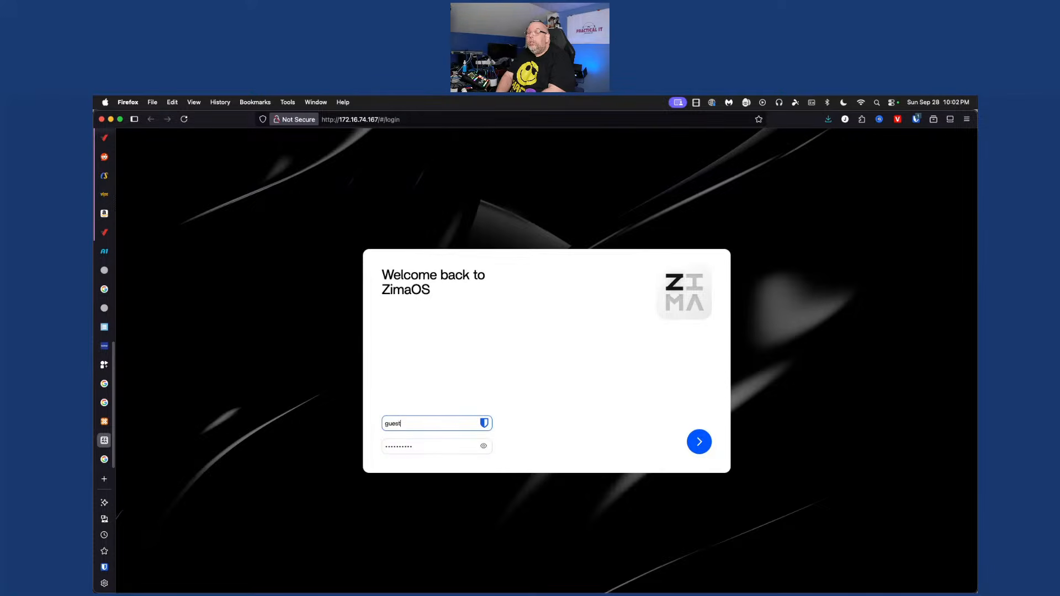
{"action": "key", "text": "Tab"}
{"action": "type", "text": "guest"}
{"action": "key", "text": "Return"}
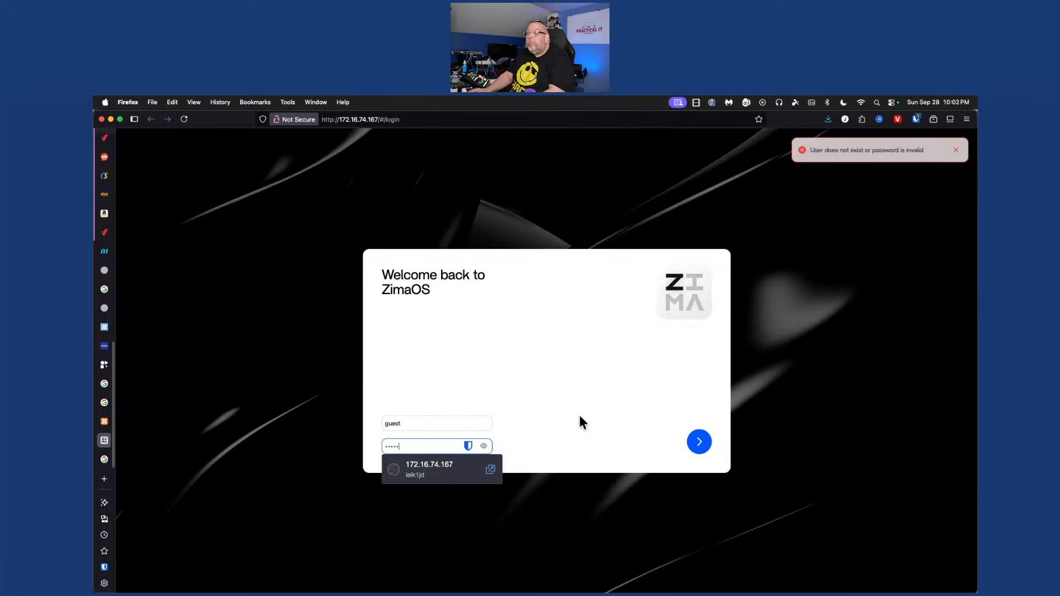
Autofill saved Bitwarden credentials and submit the login, then return to the Proxmox console
{"action": "left_click", "coordinate": [916, 120]}
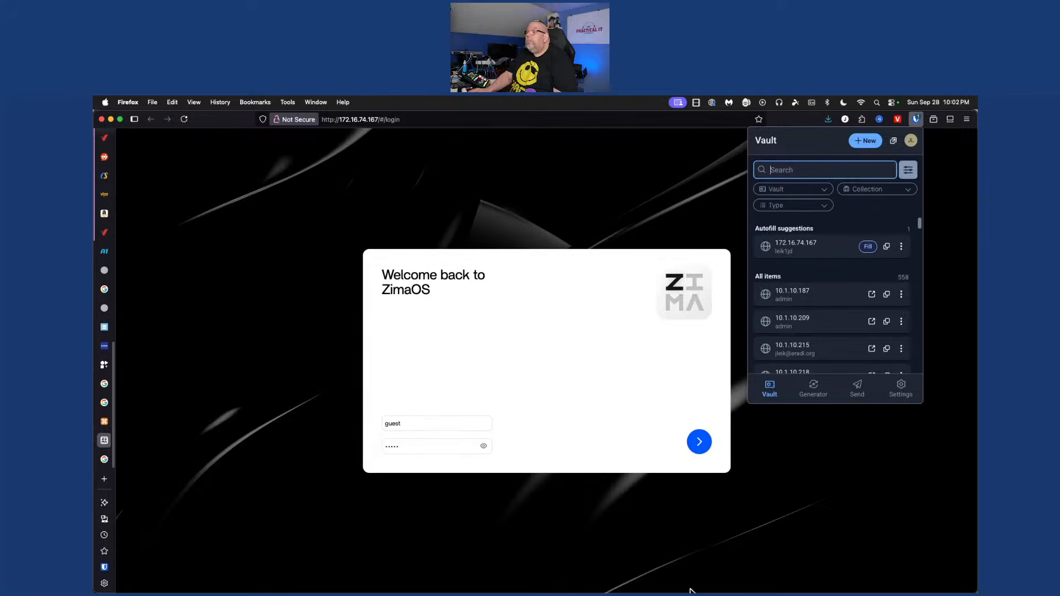
{"action": "left_click", "coordinate": [867, 249]}
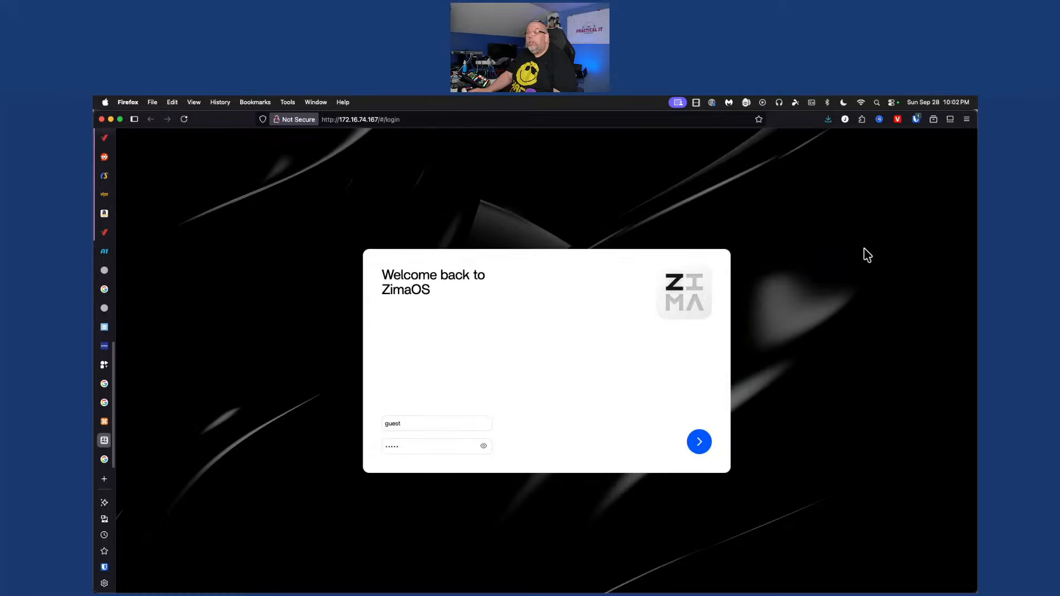
{"action": "left_click", "coordinate": [698, 443]}
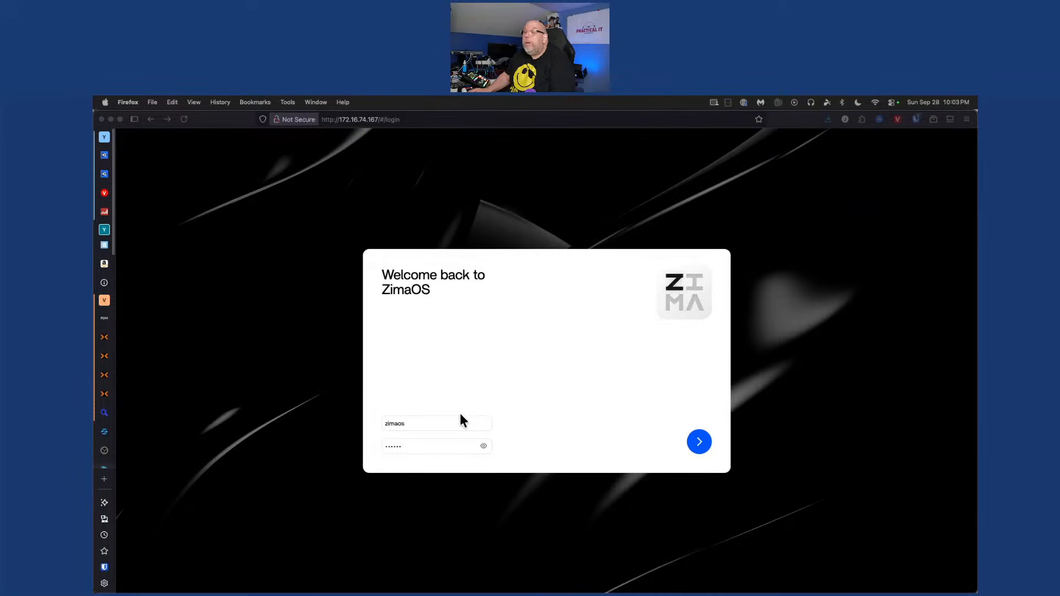
{"action": "left_click", "coordinate": [104, 338]}
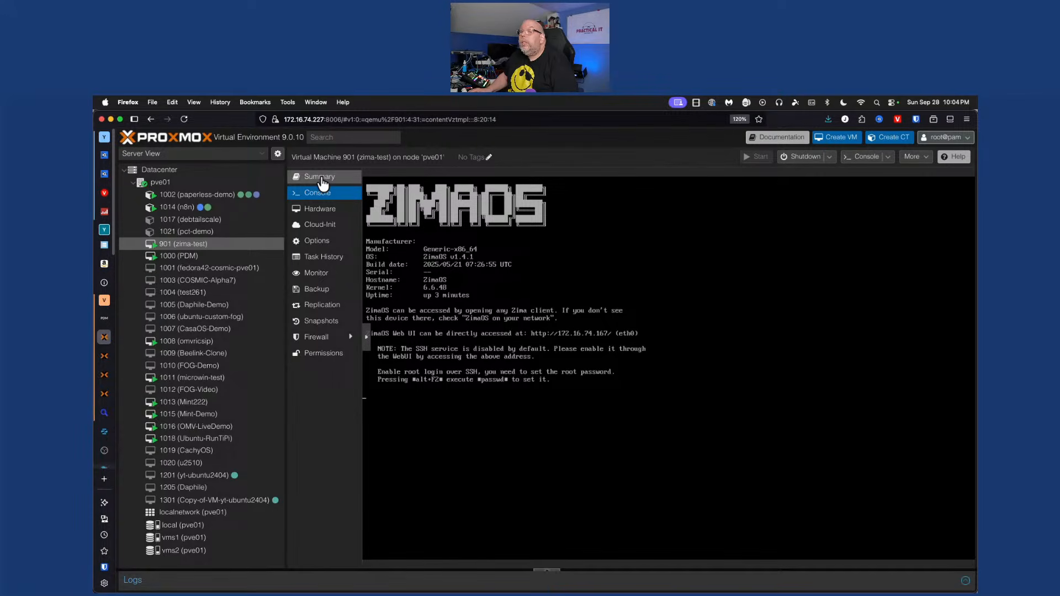
Check VM 901's Summary and Options pages, return to its console, then switch to Terminal
{"action": "left_click", "coordinate": [329, 177]}
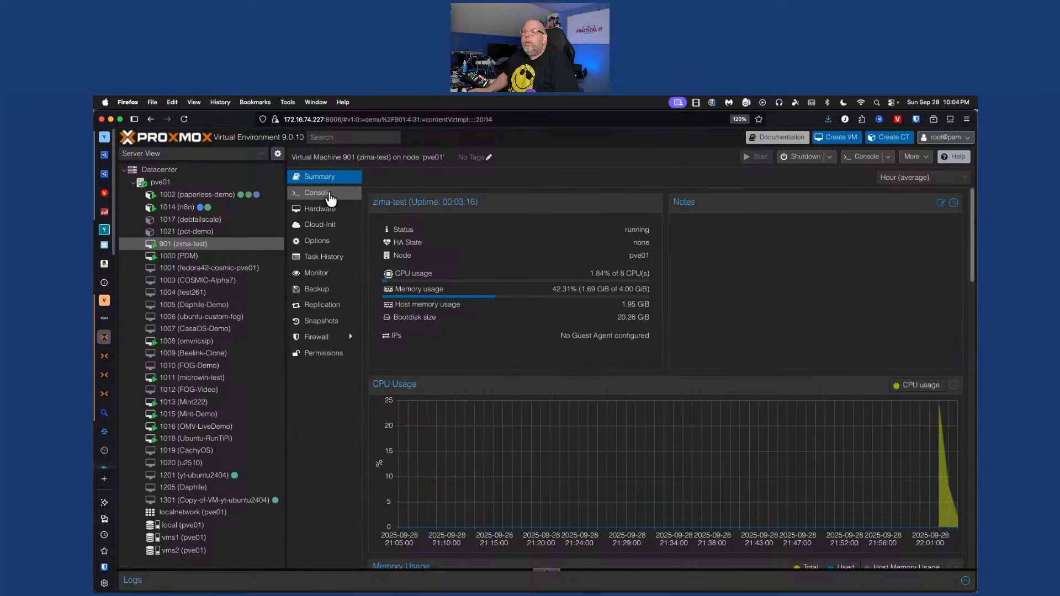
{"action": "left_click", "coordinate": [330, 243]}
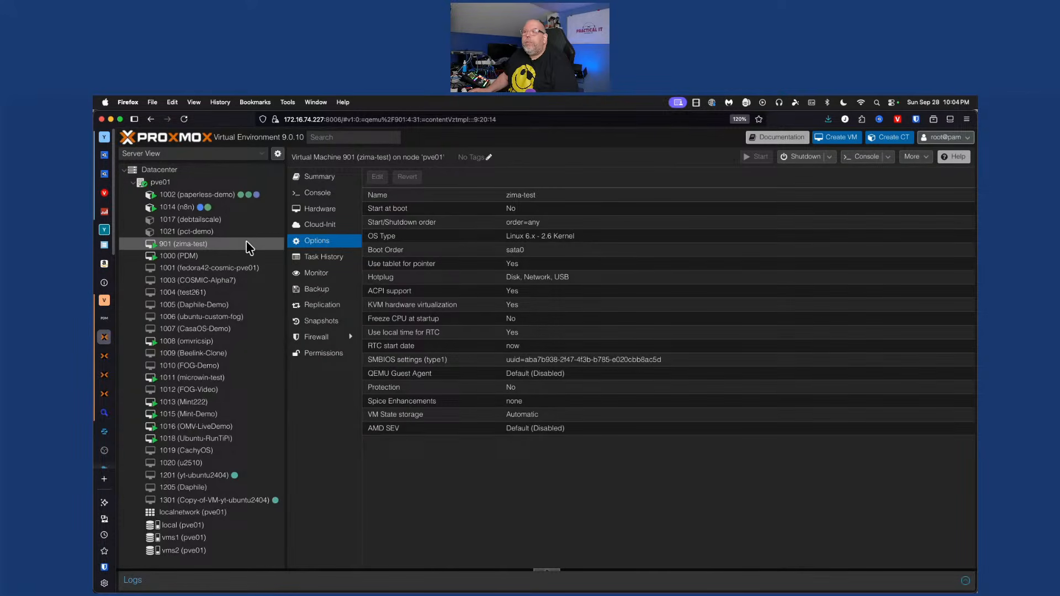
{"action": "left_click", "coordinate": [320, 196]}
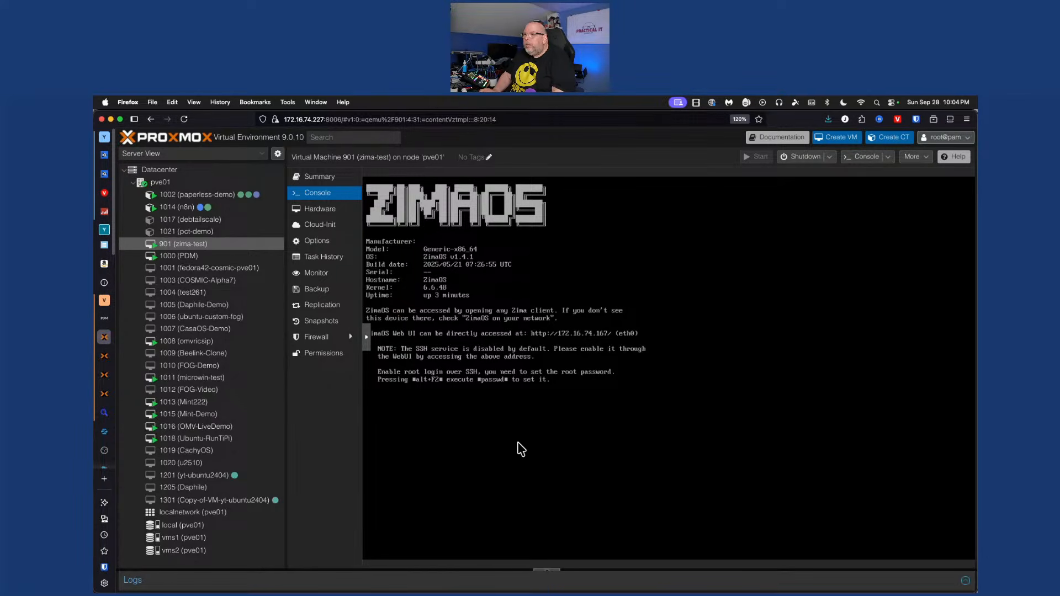
{"action": "key", "text": "super+Tab"}
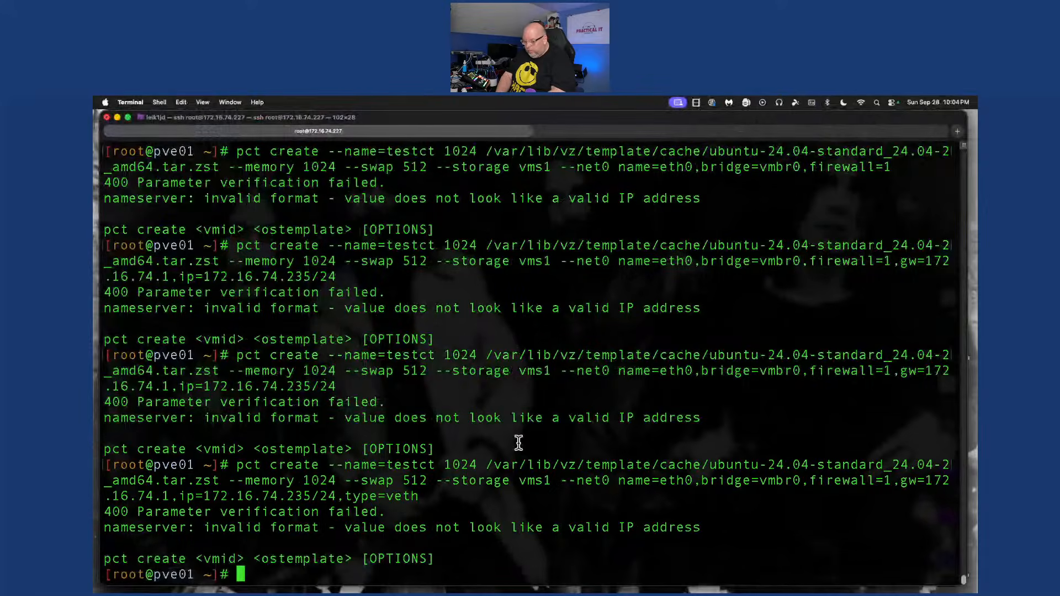
{"action": "key", "text": "ctrl+d"}
{"action": "key", "text": "ctrl+l"}
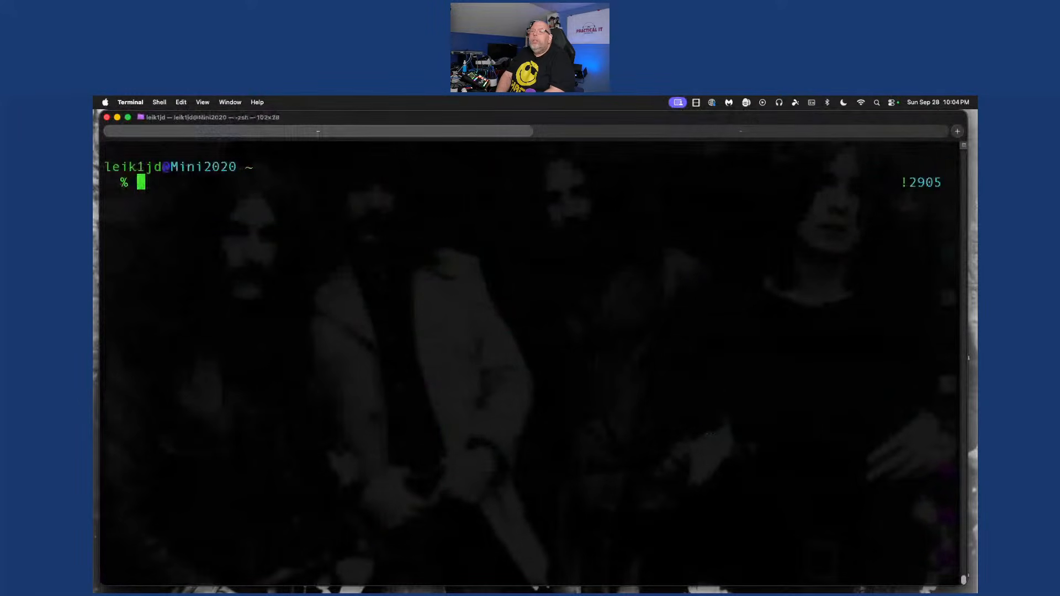
{"action": "type", "text": "ssh root@"}
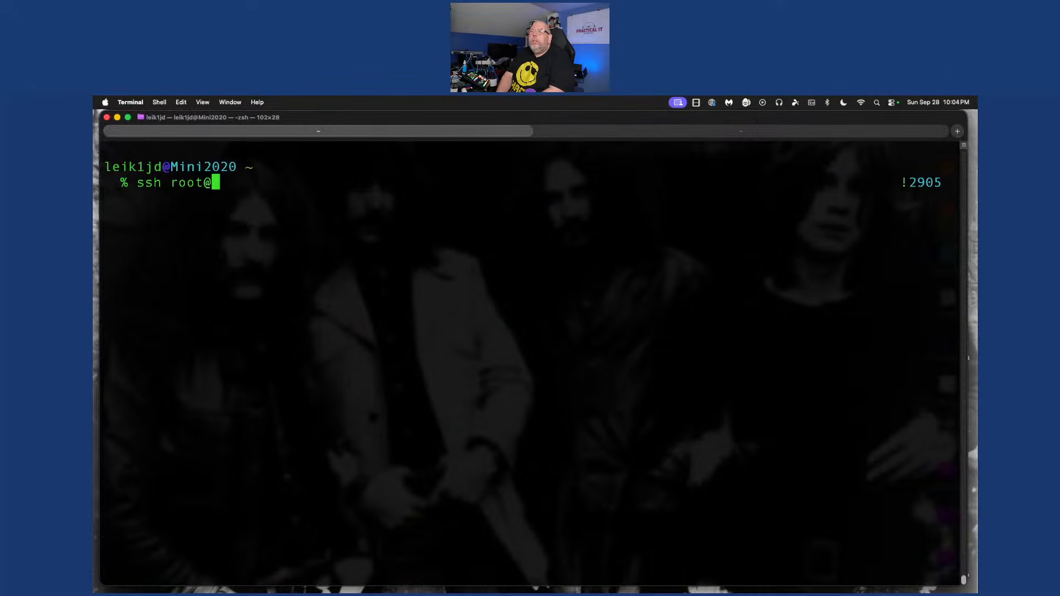
{"action": "type", "text": "172.16.74.167"}
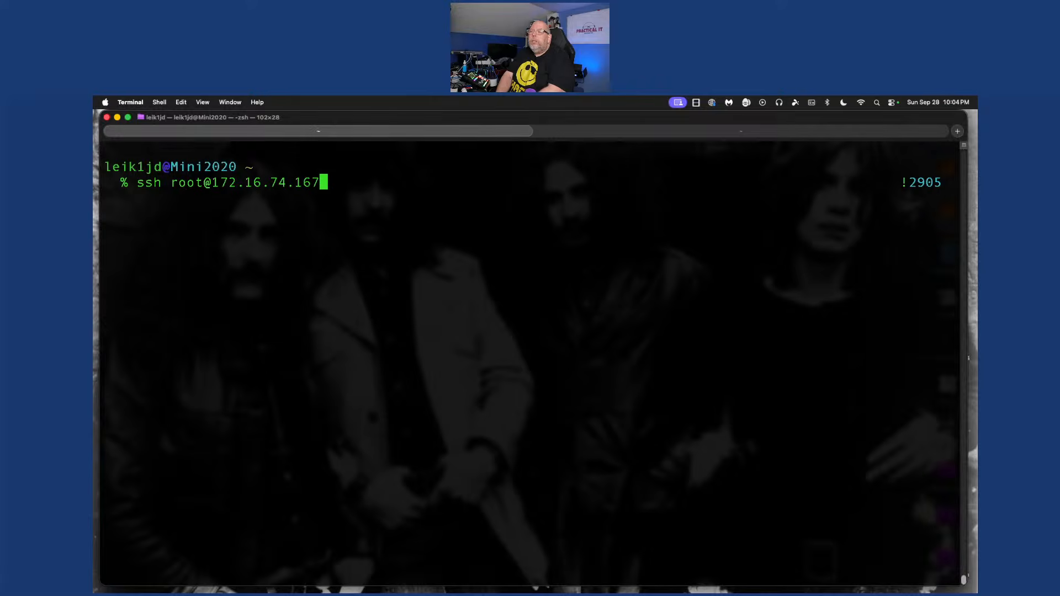
{"action": "key", "text": "Return"}
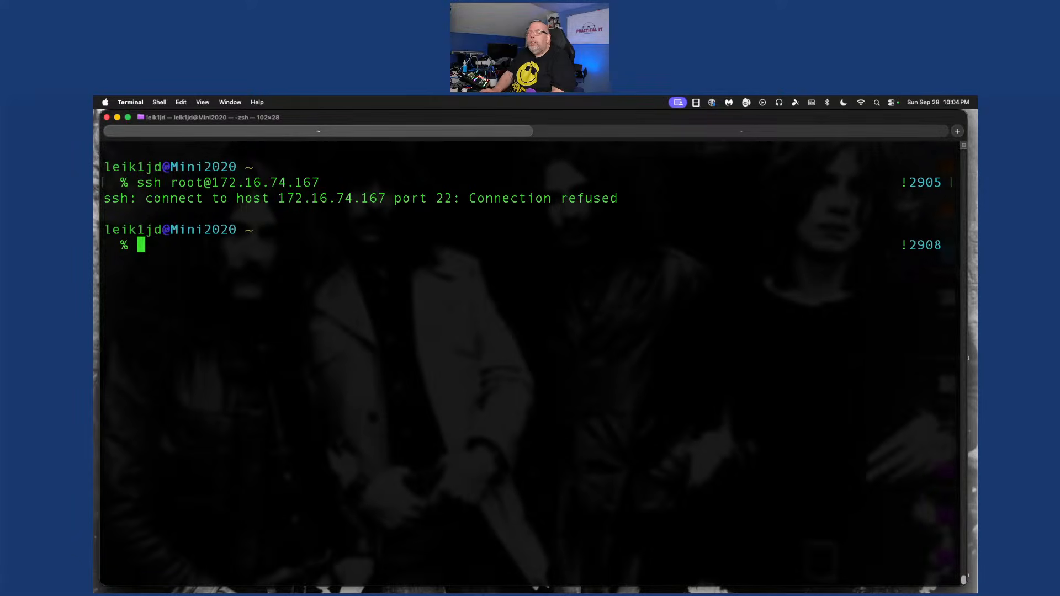
{"action": "key", "text": "ctrl+Left"}
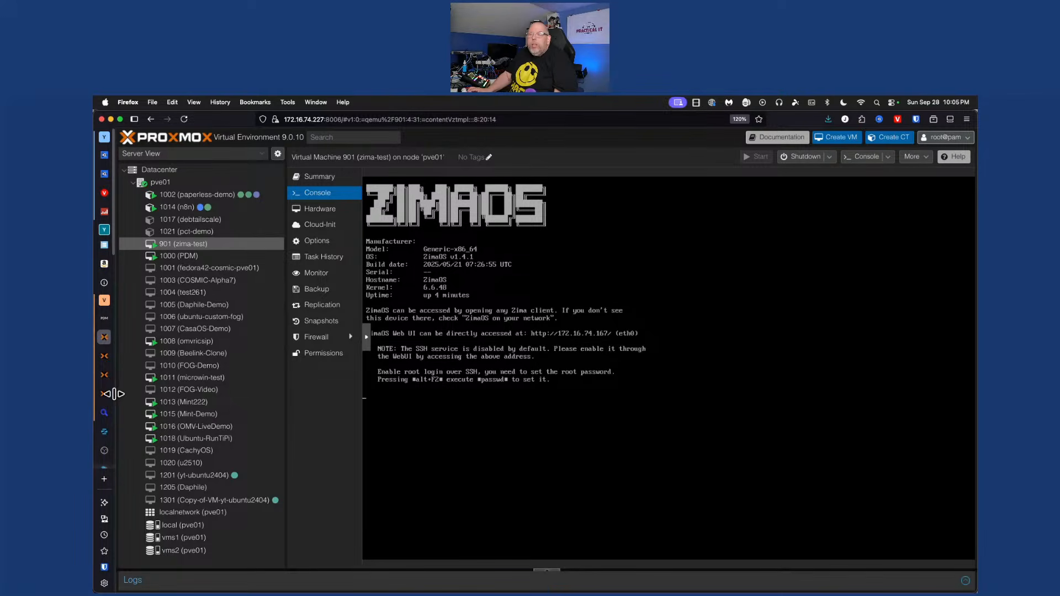
On the ZimaOS login page, try logging in as root with a password
{"action": "scroll", "coordinate": [105, 397], "scroll_direction": "down", "scroll_amount": 5}
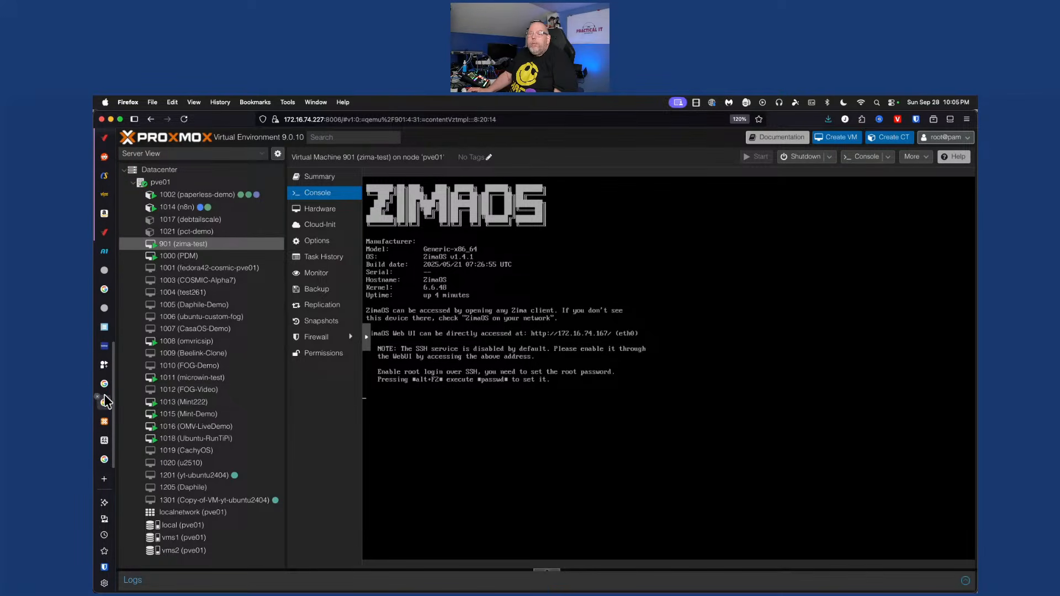
{"action": "left_click", "coordinate": [103, 442]}
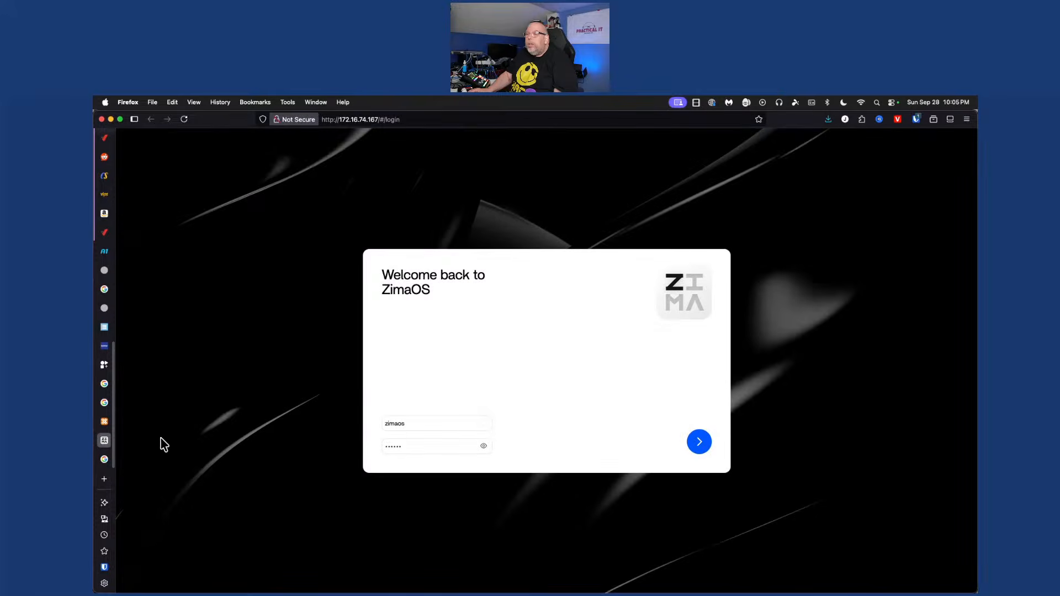
{"action": "double_click", "coordinate": [424, 420]}
{"action": "type", "text": "root"}
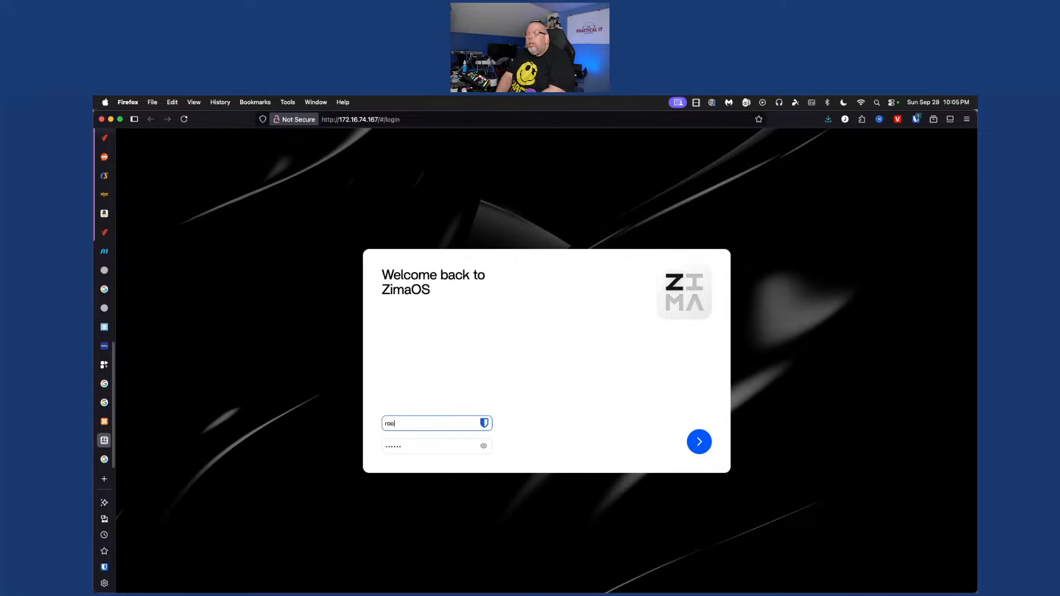
{"action": "key", "text": "Tab"}
{"action": "type", "text": "•••••"}
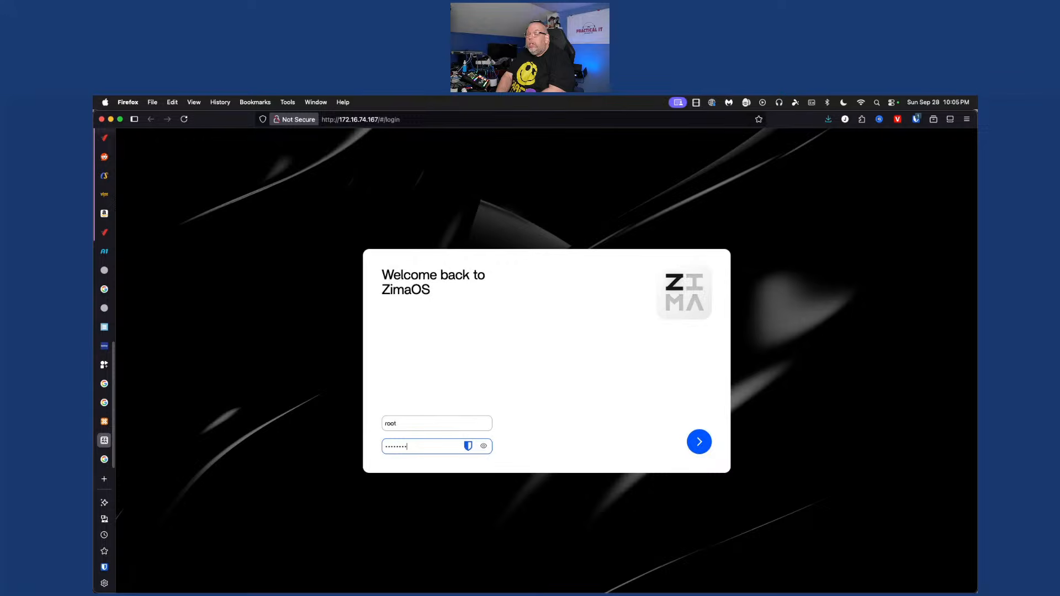
{"action": "key", "text": "Return"}
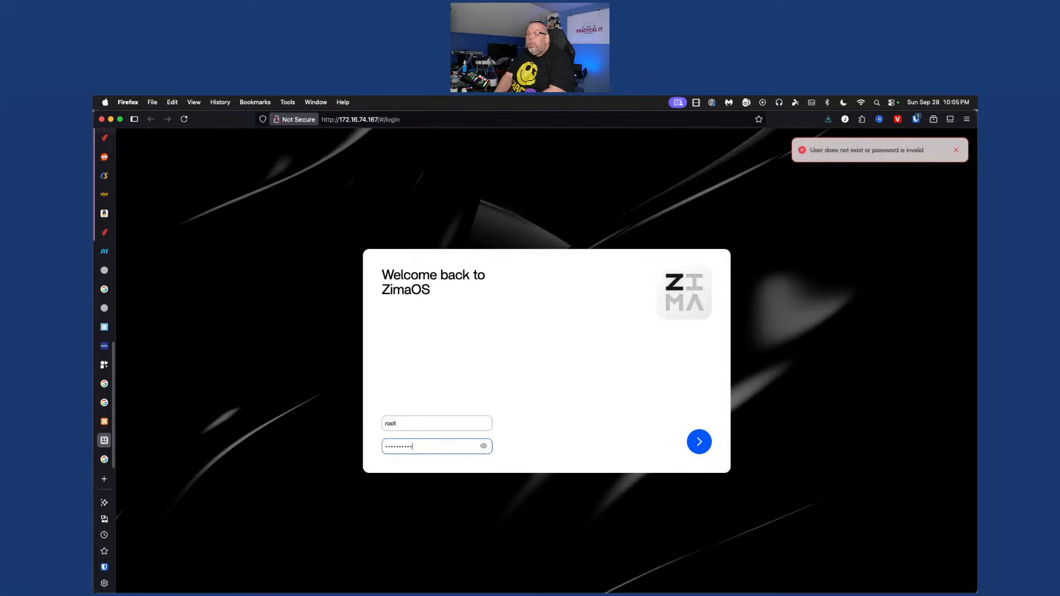
Retry root with two more passwords until 'Too many login requests' appears, then edit the username
{"action": "key", "text": "super+a"}
{"action": "type", "text": "••••••••••"}
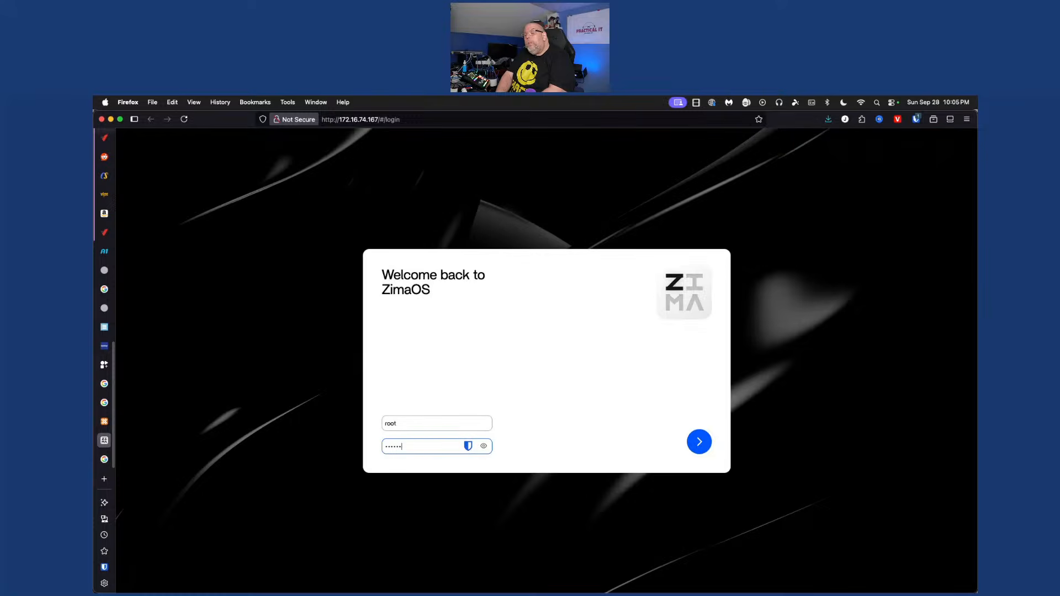
{"action": "key", "text": "Return"}
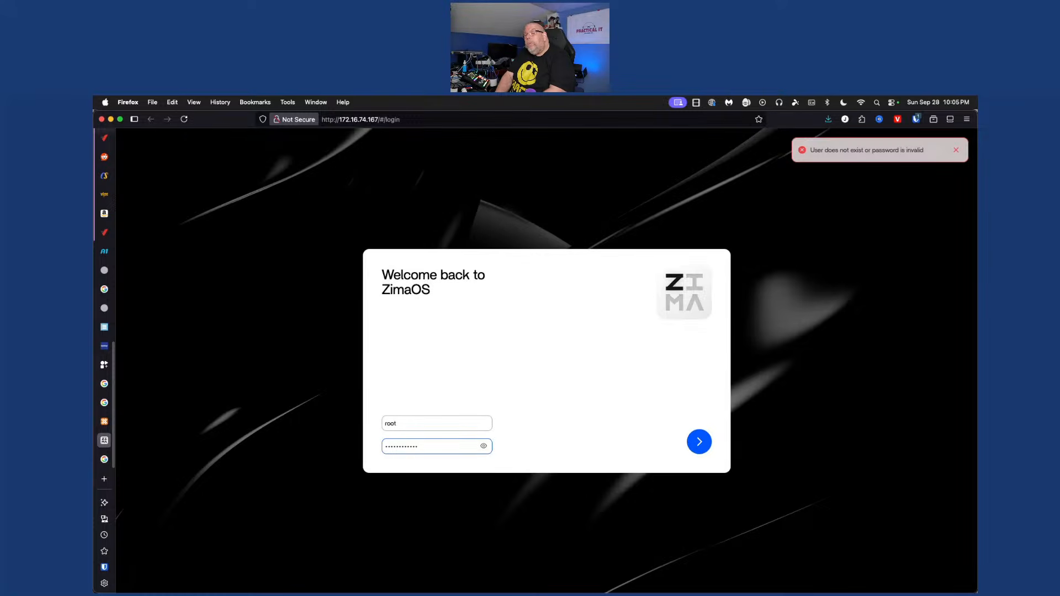
{"action": "key", "text": "super+a"}
{"action": "type", "text": "•"}
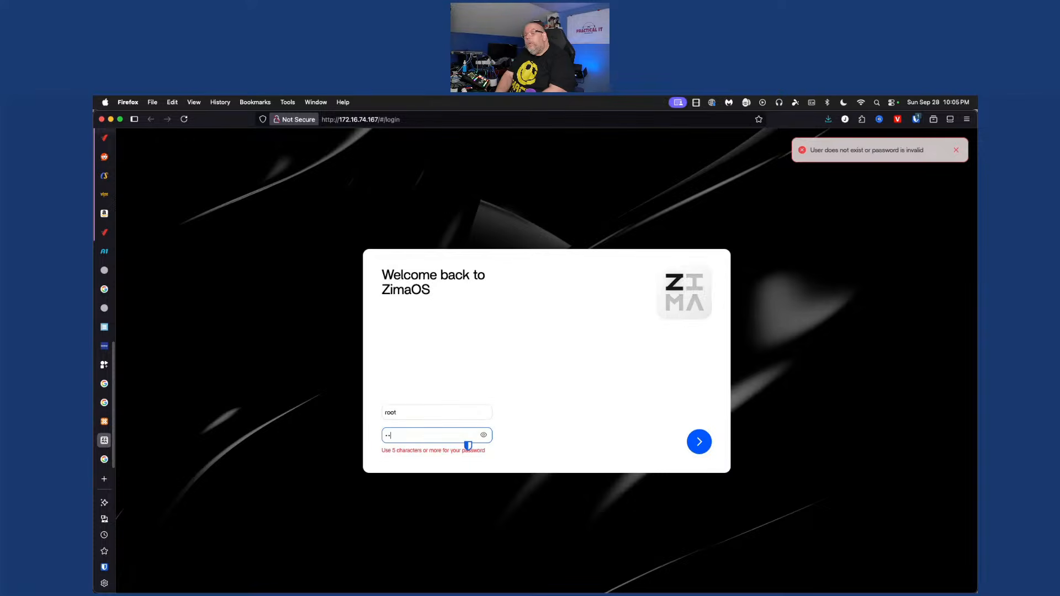
{"action": "type", "text": "•••••••••••"}
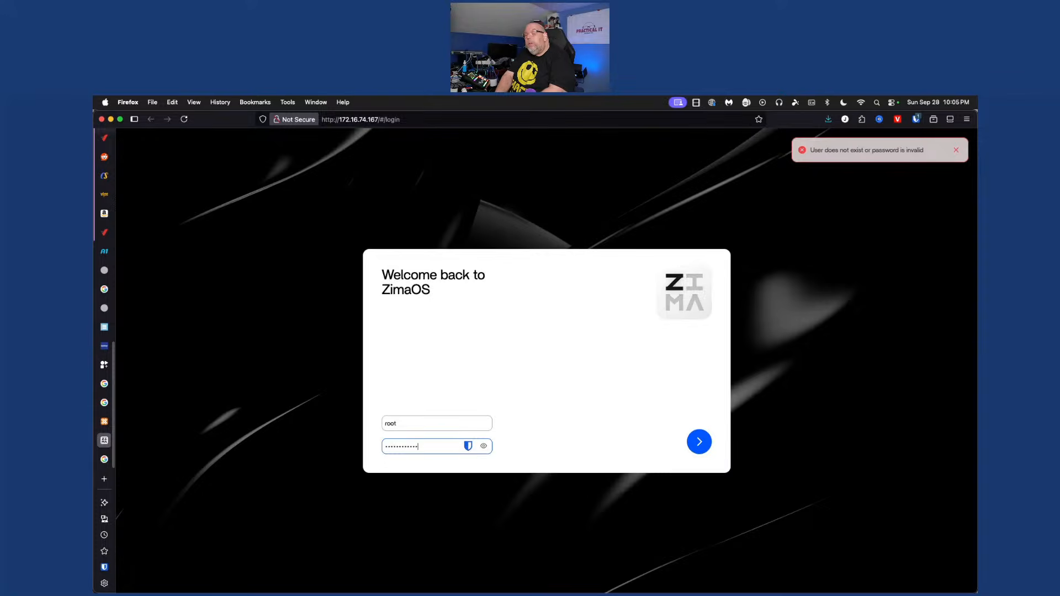
{"action": "type", "text": "•"}
{"action": "key", "text": "Return"}
{"action": "key", "text": "shift+Tab"}
Try two more passwords for the admin account, replacing the password field each time
{"action": "type", "text": "le"}
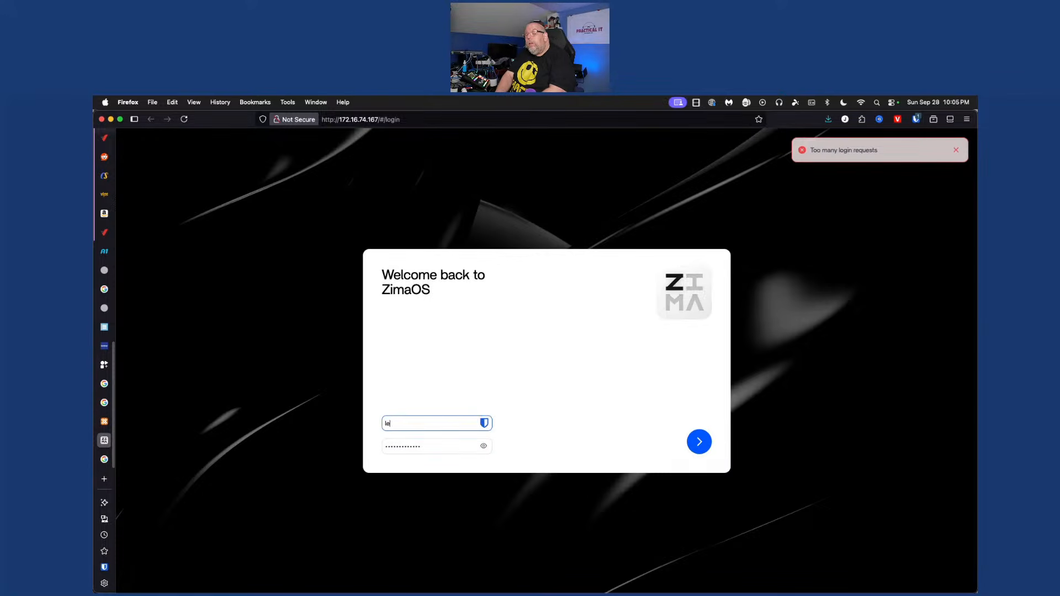
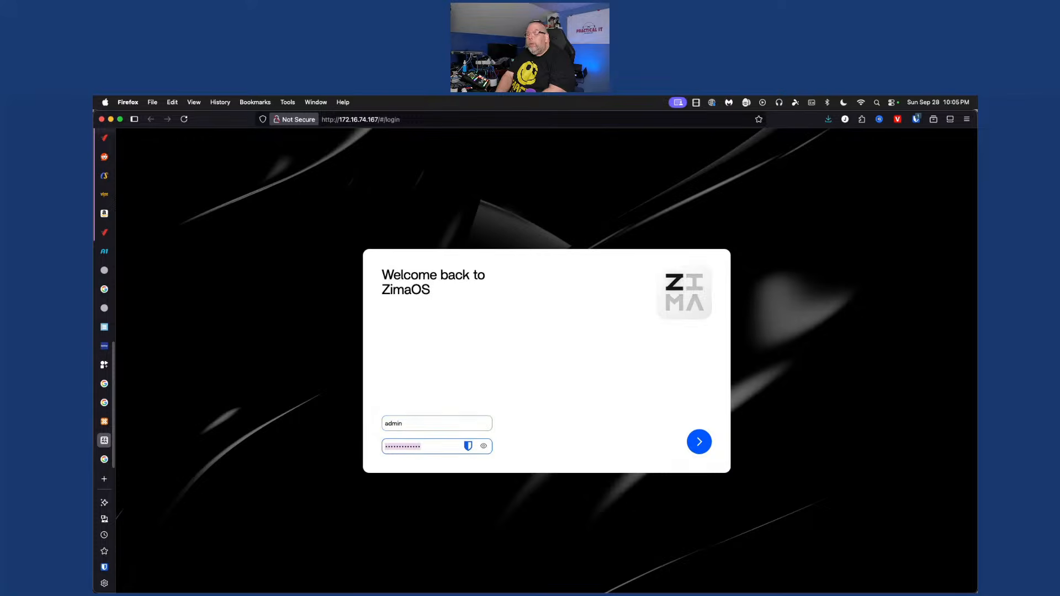
Retry root with two more passwords until 'Too many login requests' appears, then edit the username
Try two more passwords for the admin account, replacing the password field each time
{"action": "type", "text": "•••••"}
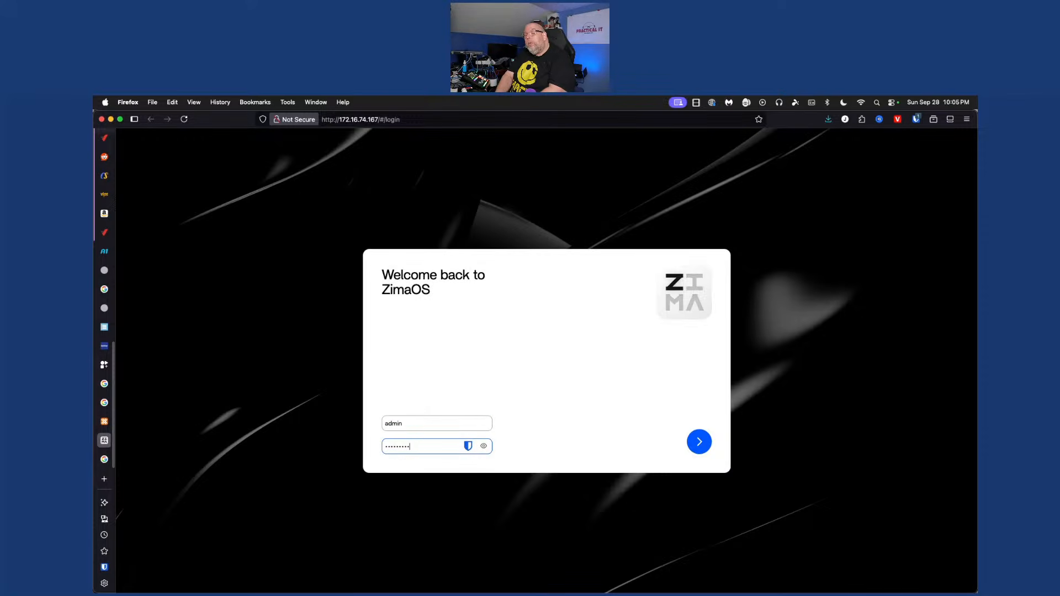
{"action": "type", "text": "••••••••"}
{"action": "key", "text": "Return"}
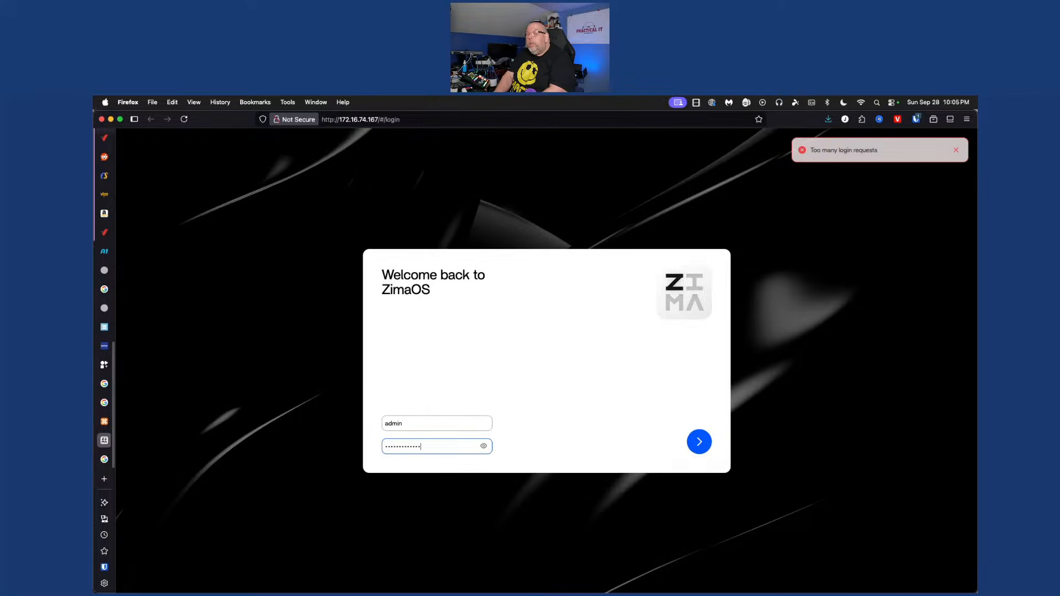
{"action": "type", "text": "••••"}
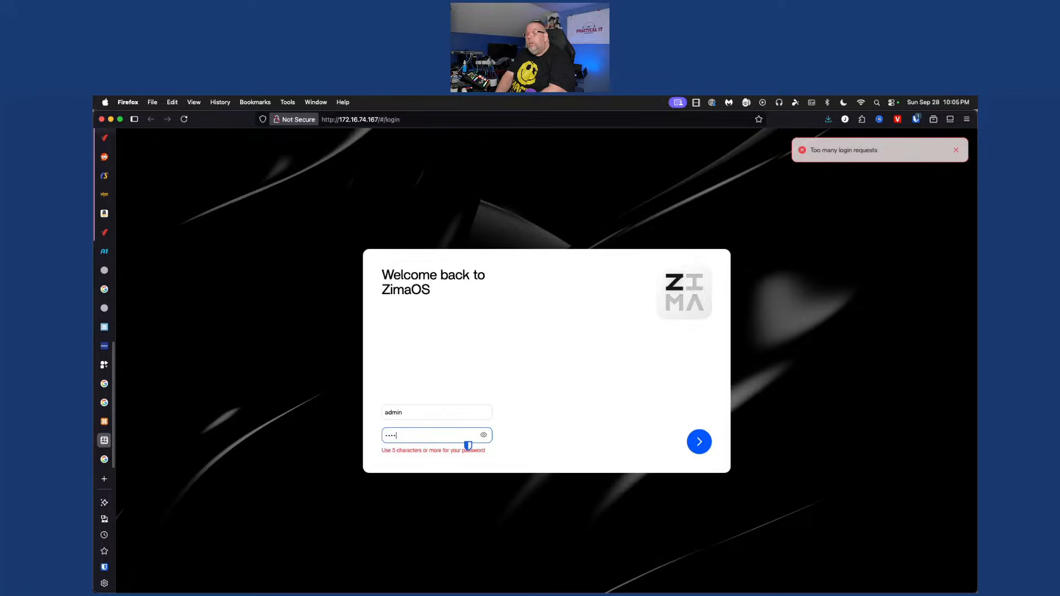
{"action": "type", "text": "••"}
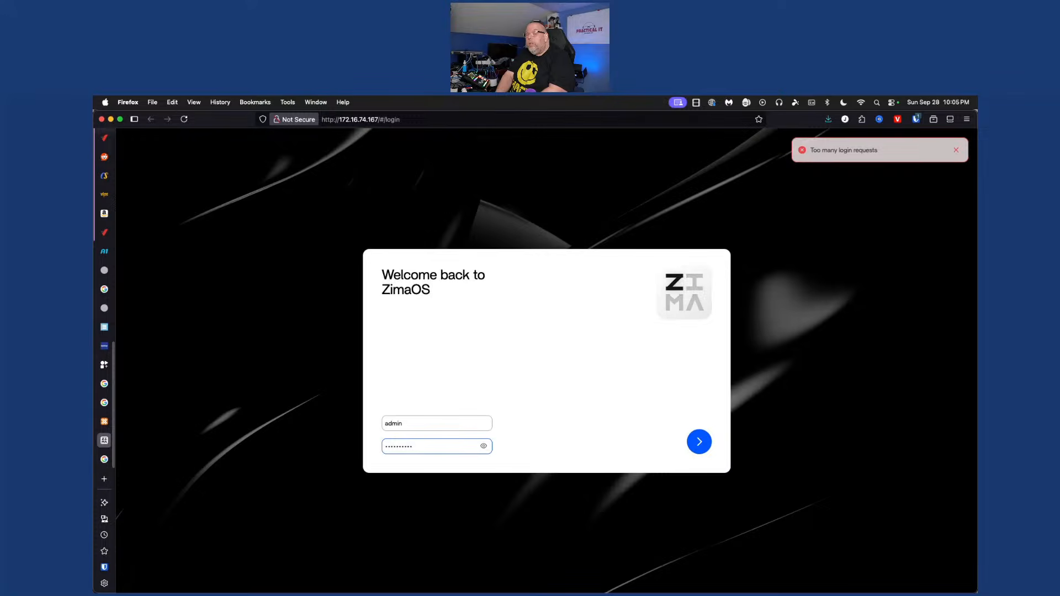
{"action": "key", "text": "super+a"}
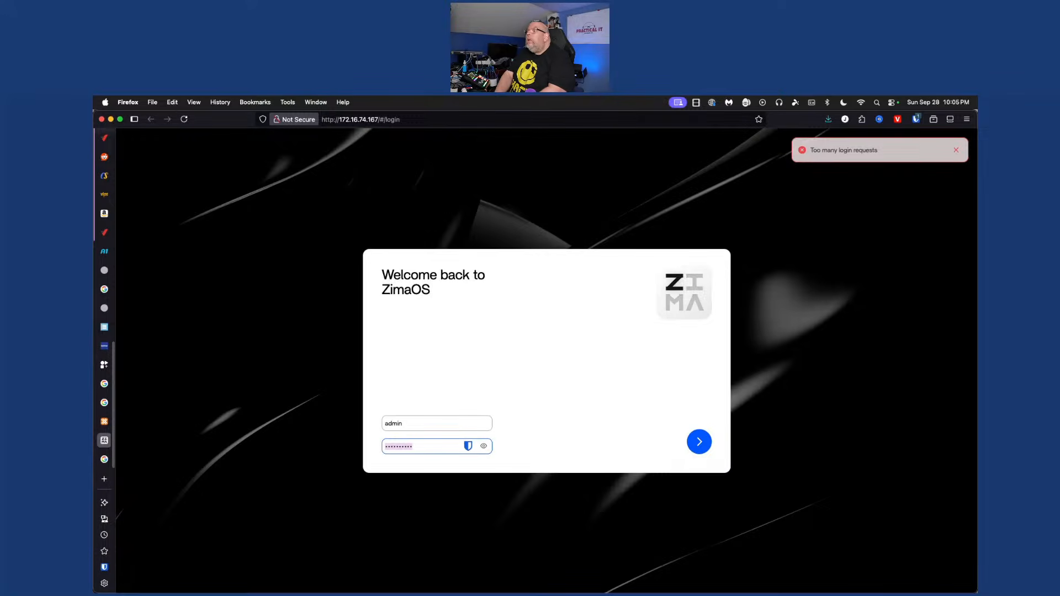
{"action": "type", "text": "••"}
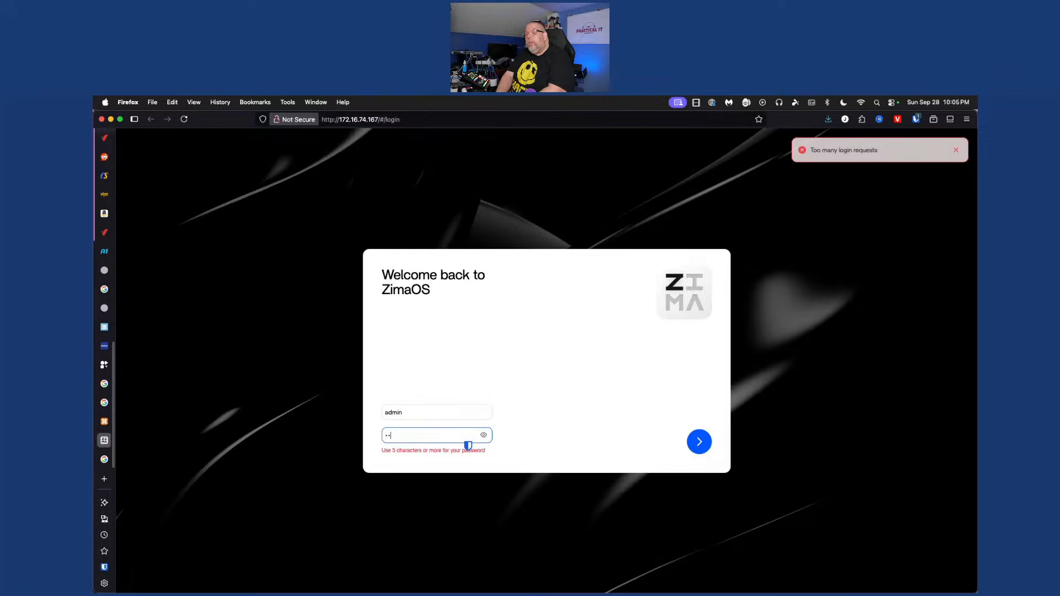
{"action": "type", "text": "•••••"}
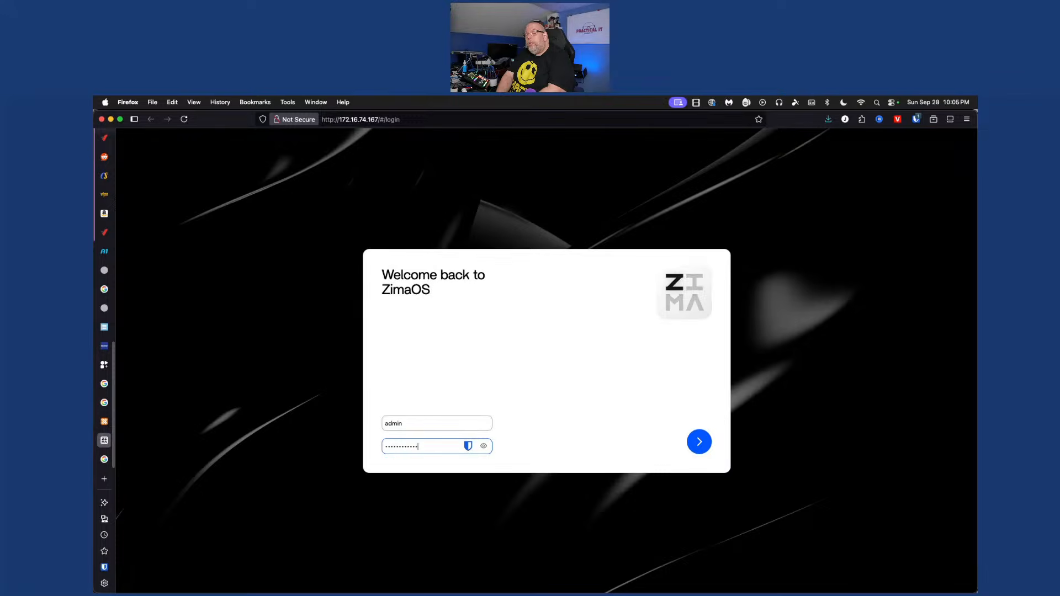
{"action": "key", "text": "Return"}
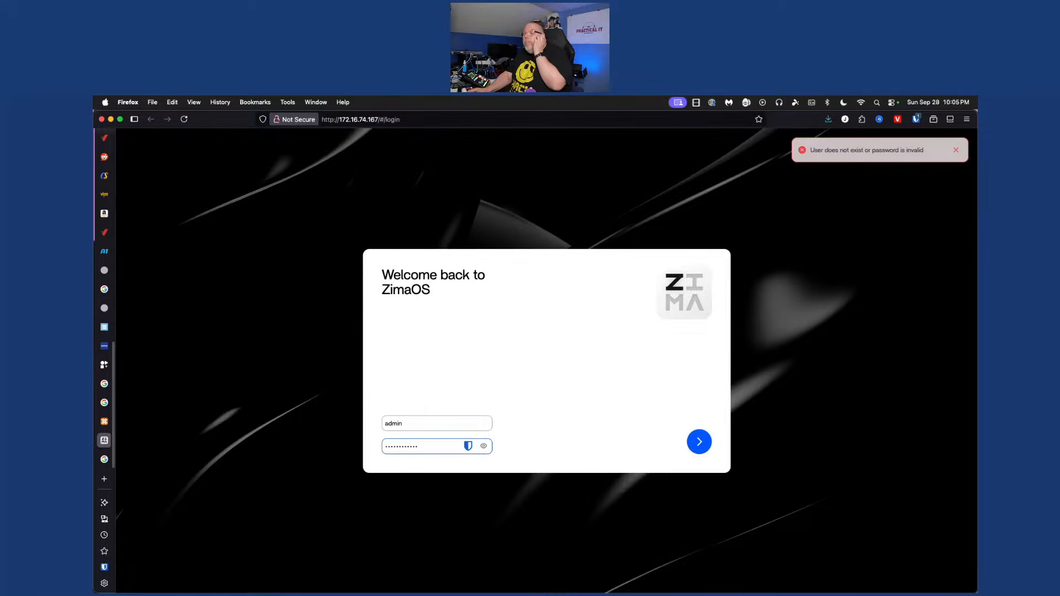